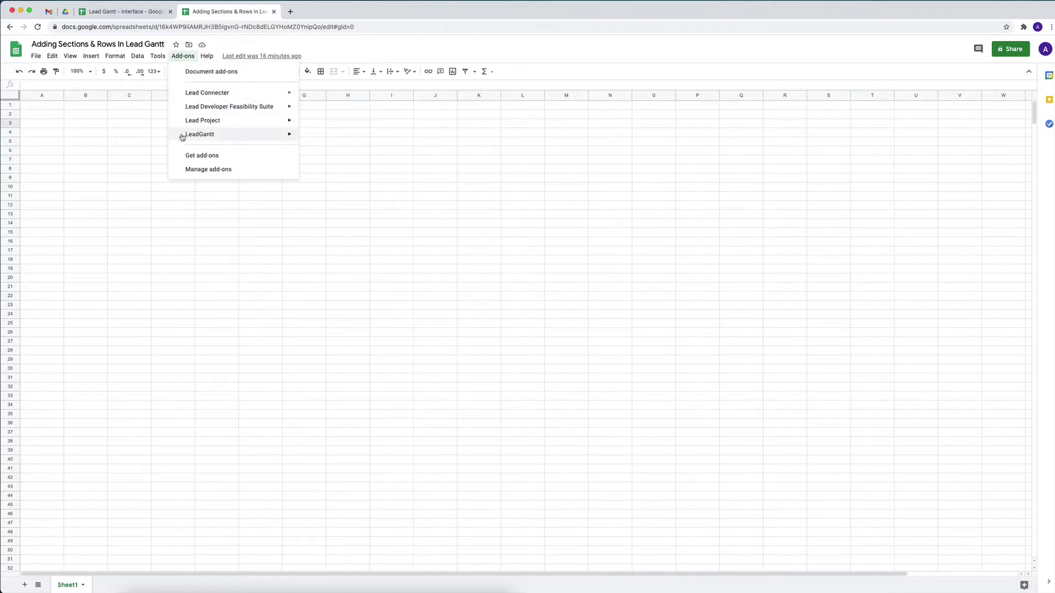
Start the LeadGantt add-on from the Add-ons > LeadGantt menu
{"action": "mouse_move", "coordinate": [184, 137]}
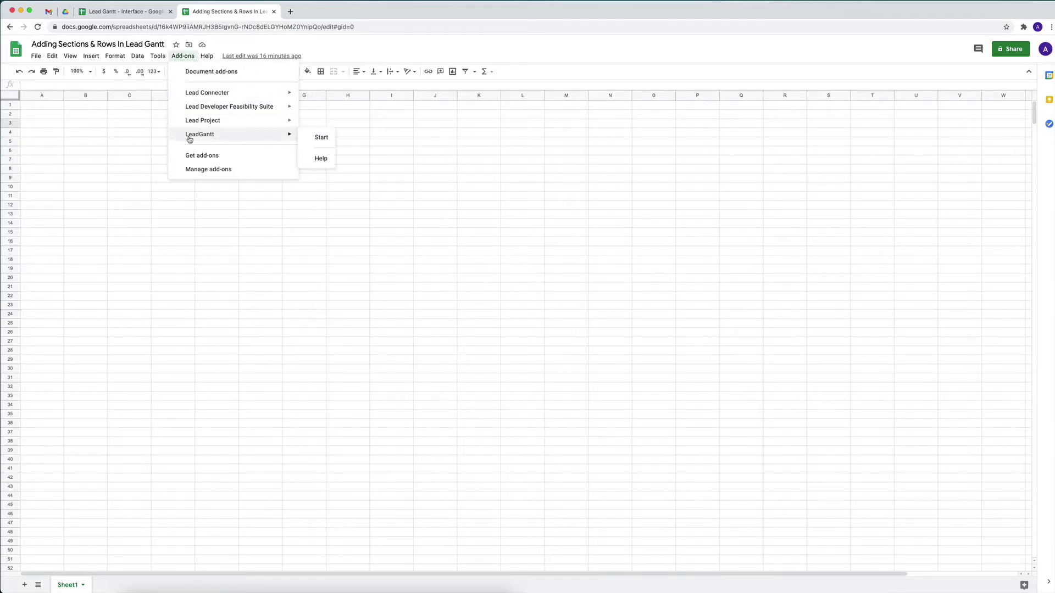
{"action": "left_click", "coordinate": [318, 139]}
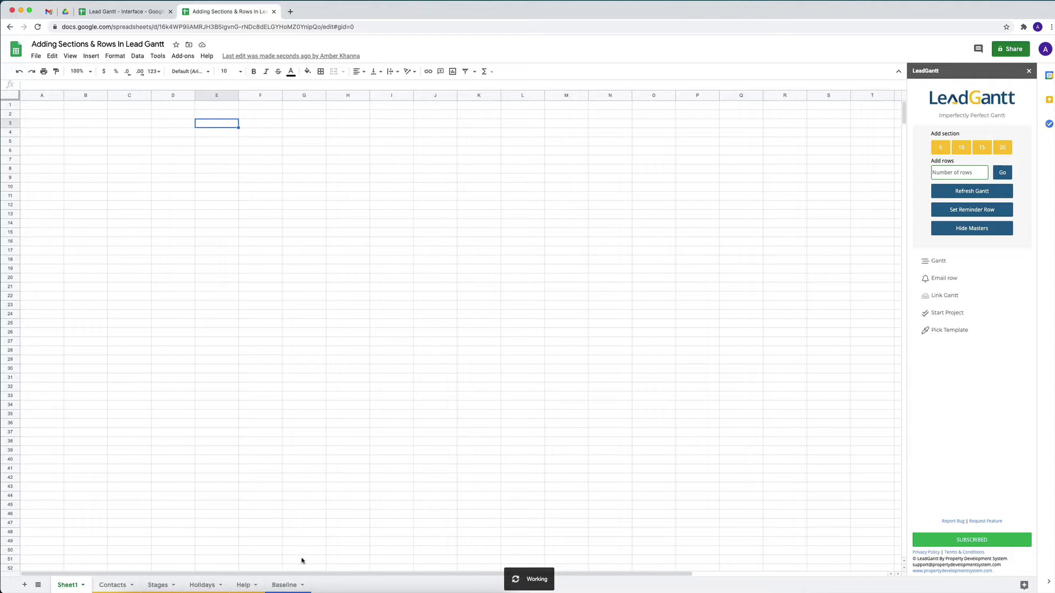
Switch to the Baseline sheet and select task cells D9 and D10 in section 1
{"action": "left_click", "coordinate": [284, 586]}
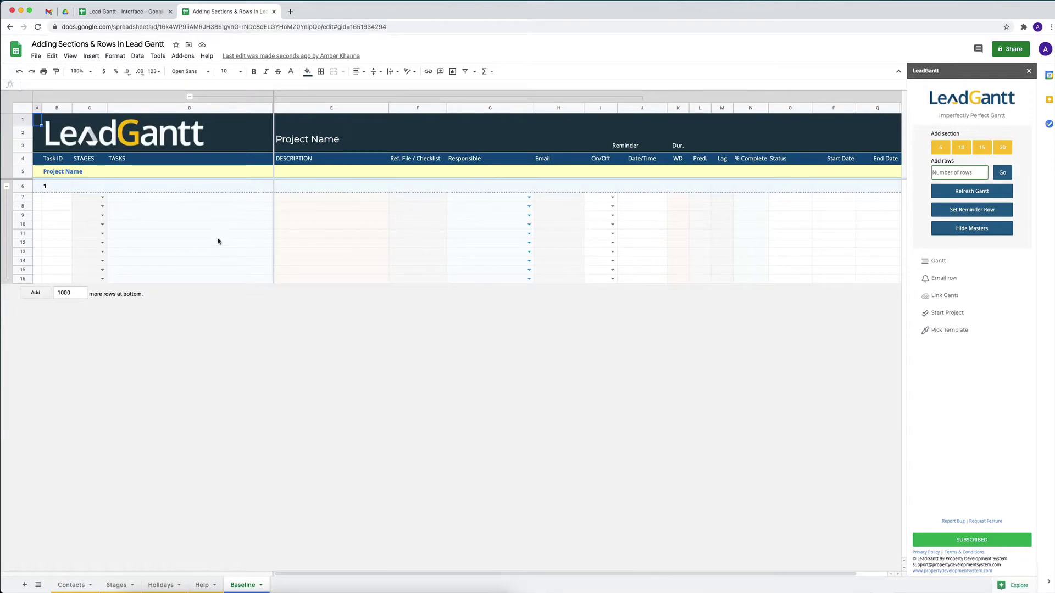
{"action": "left_click", "coordinate": [202, 218]}
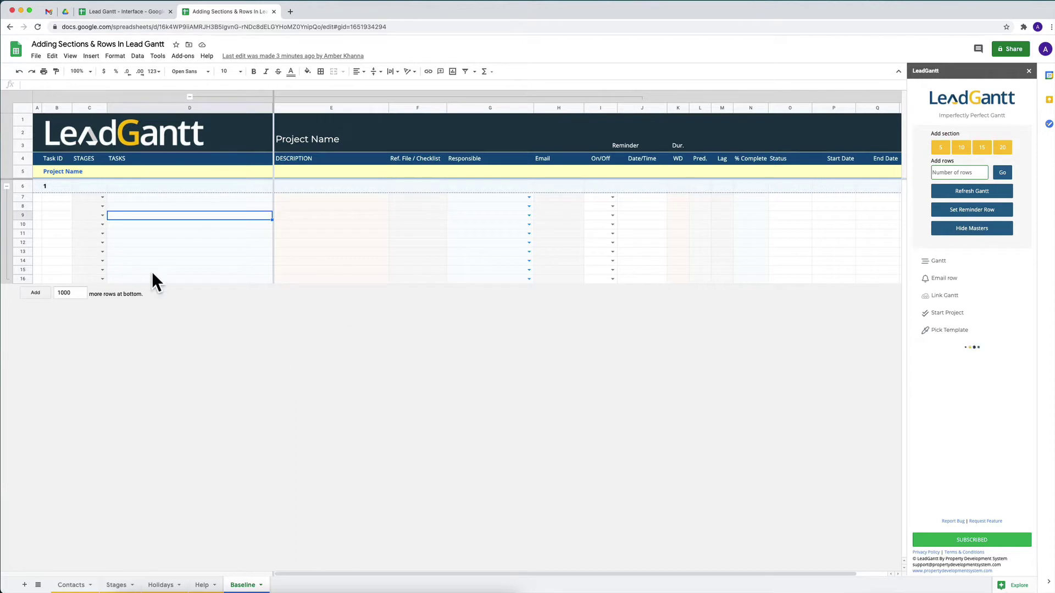
{"action": "left_click", "coordinate": [172, 226]}
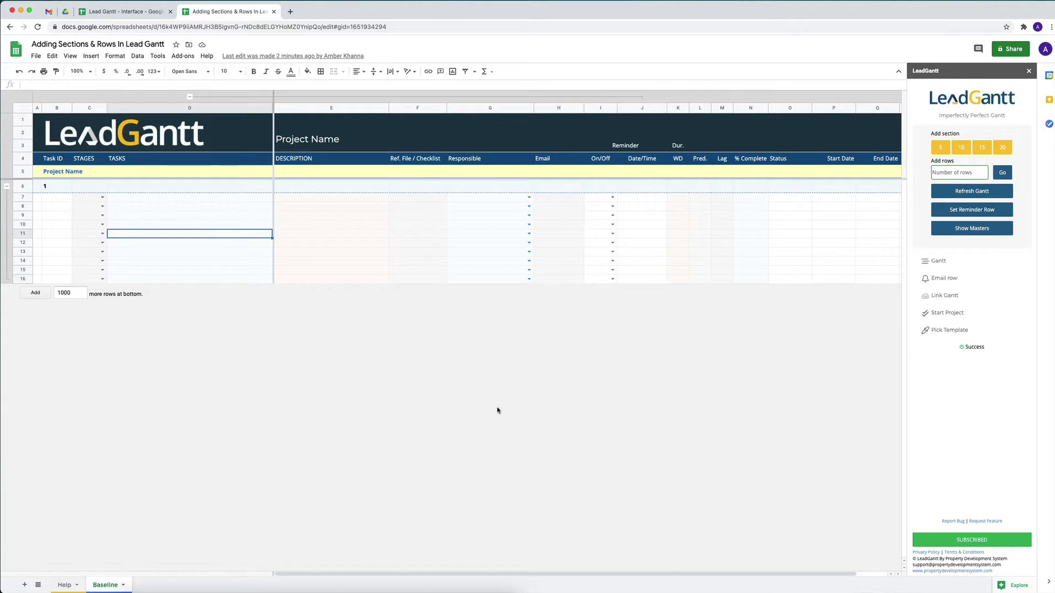
Copy section 1's task rows 7–16, then select task cell D12
{"action": "left_click", "coordinate": [340, 211]}
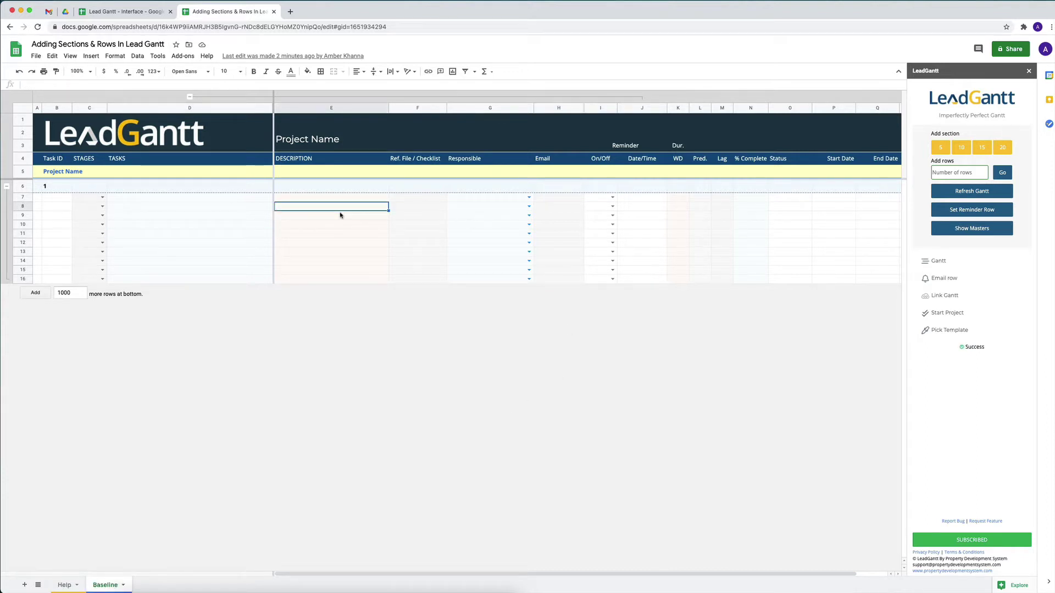
{"action": "left_click", "coordinate": [167, 208]}
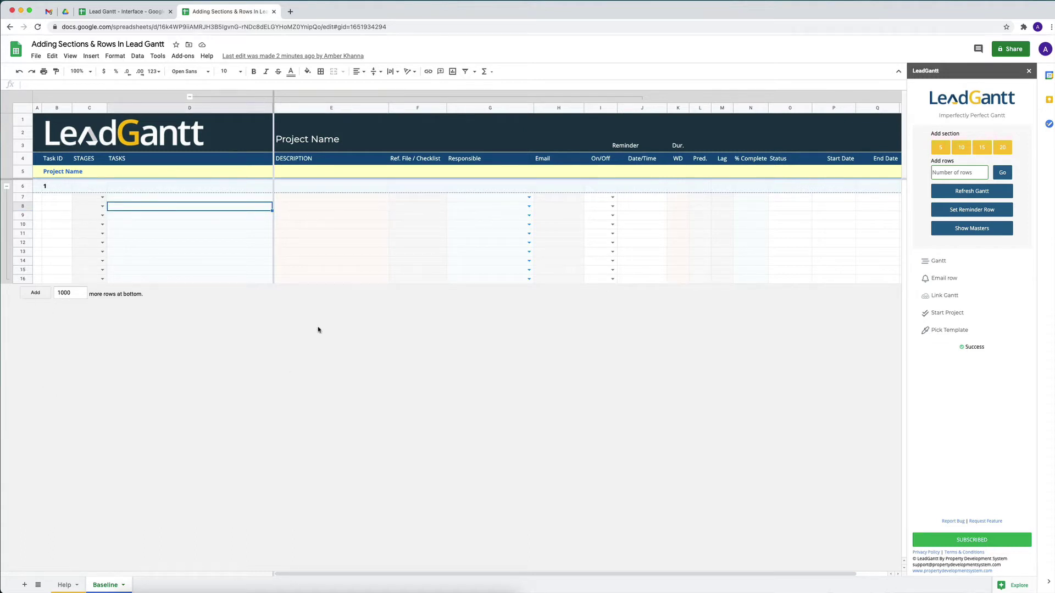
{"action": "left_click", "coordinate": [30, 198]}
{"action": "left_click", "coordinate": [27, 279], "text": "shift"}
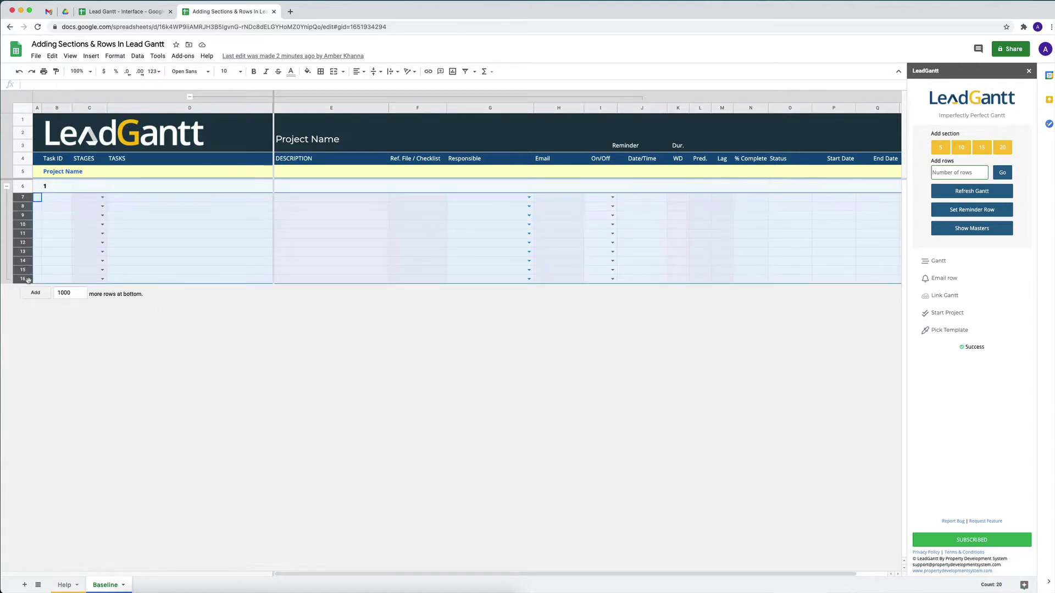
{"action": "key", "text": "ctrl+c"}
{"action": "left_click", "coordinate": [178, 246]}
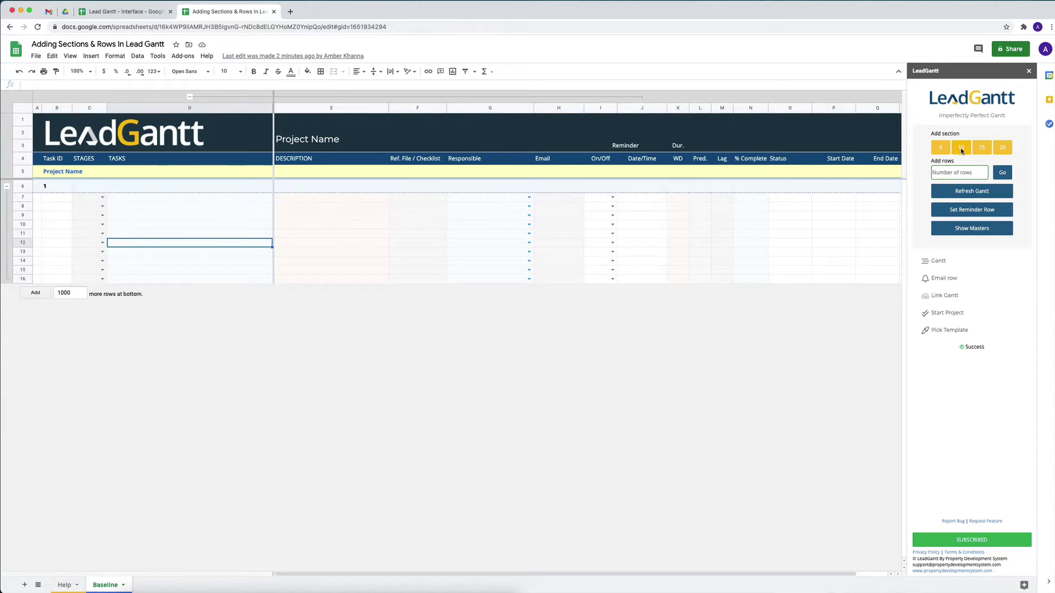
Add a 10-row section, then select task cell D9 in section 1
{"action": "left_click", "coordinate": [962, 148]}
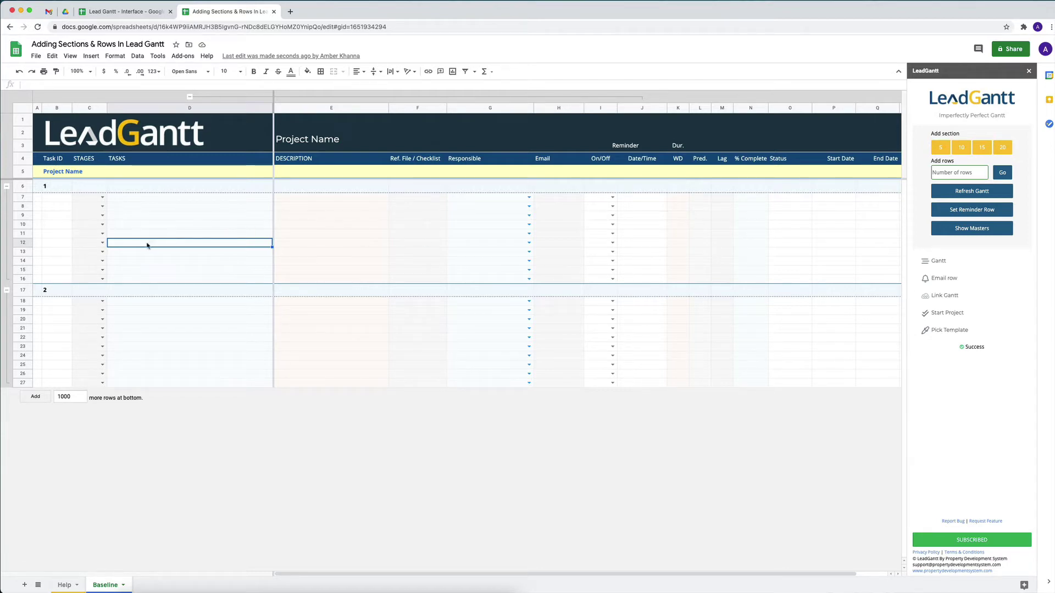
{"action": "left_click", "coordinate": [154, 226]}
{"action": "left_click", "coordinate": [346, 261]}
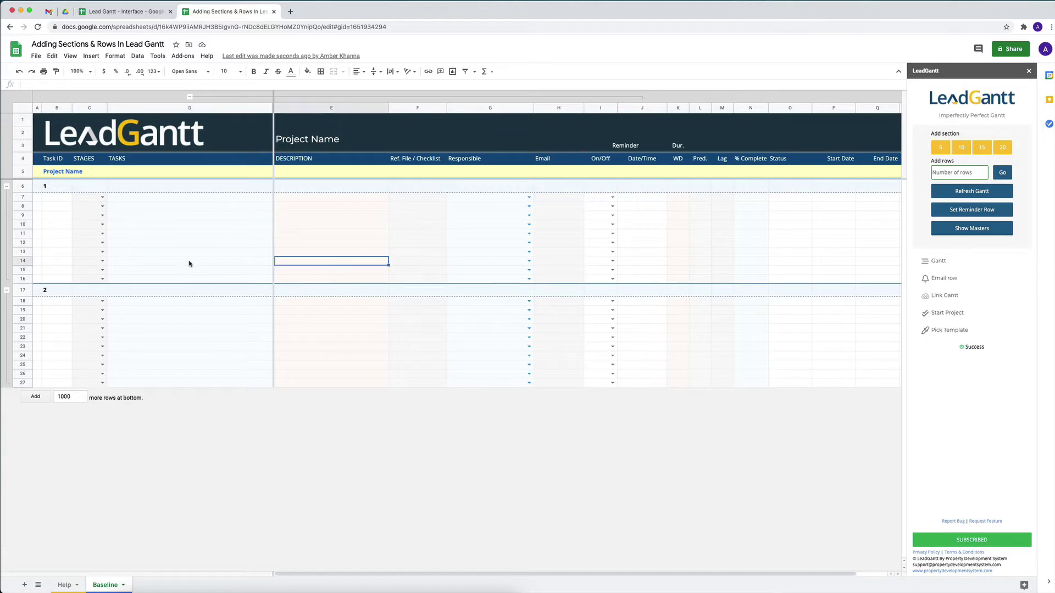
{"action": "left_click", "coordinate": [188, 263]}
{"action": "left_click", "coordinate": [333, 226]}
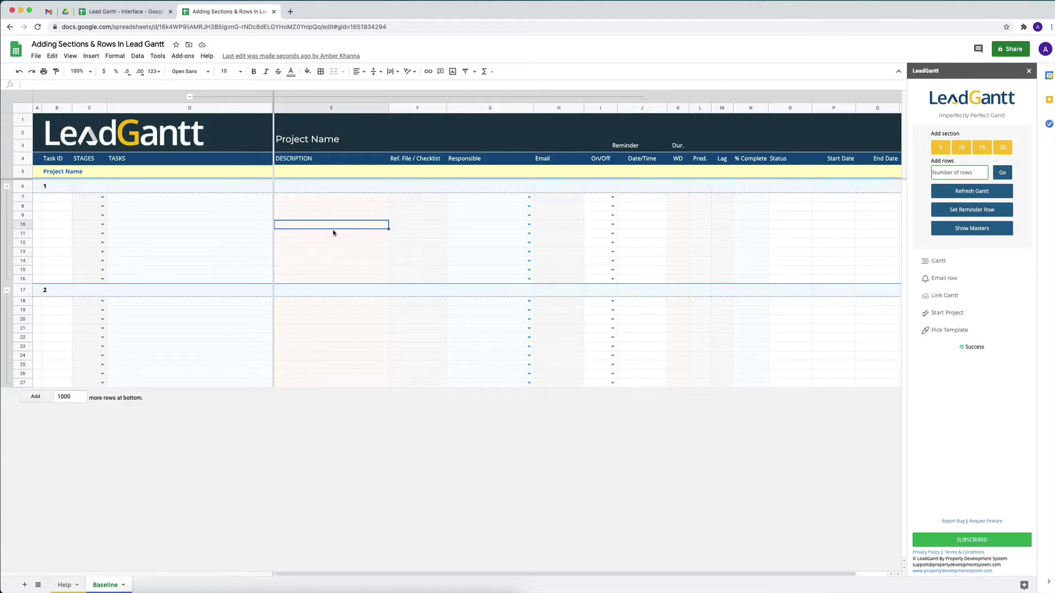
{"action": "left_click", "coordinate": [147, 219]}
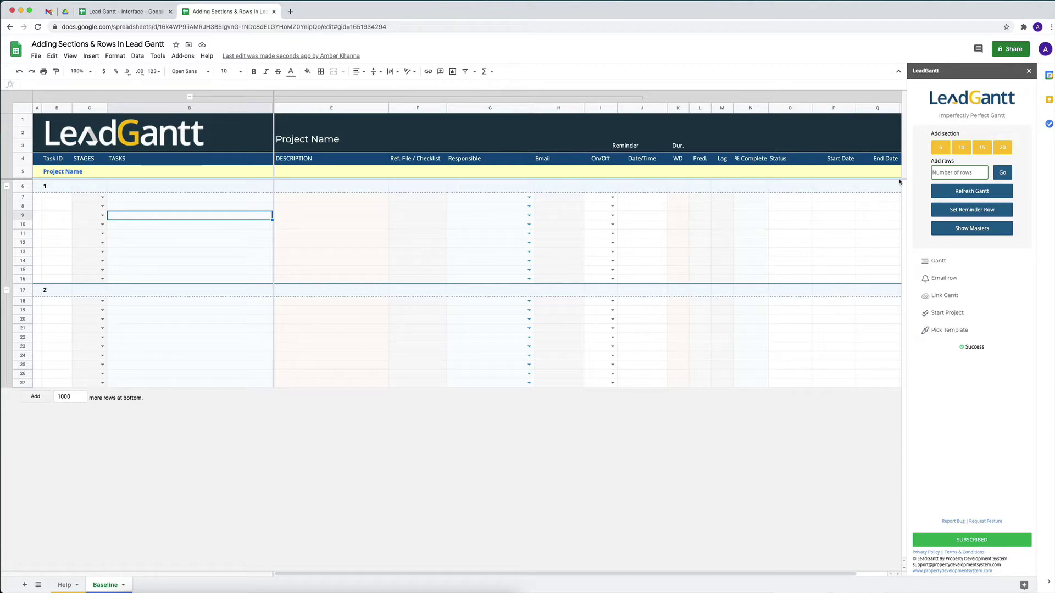
Add a 5-row section after section 1 and a 15-row section after section 3
{"action": "left_click", "coordinate": [937, 151]}
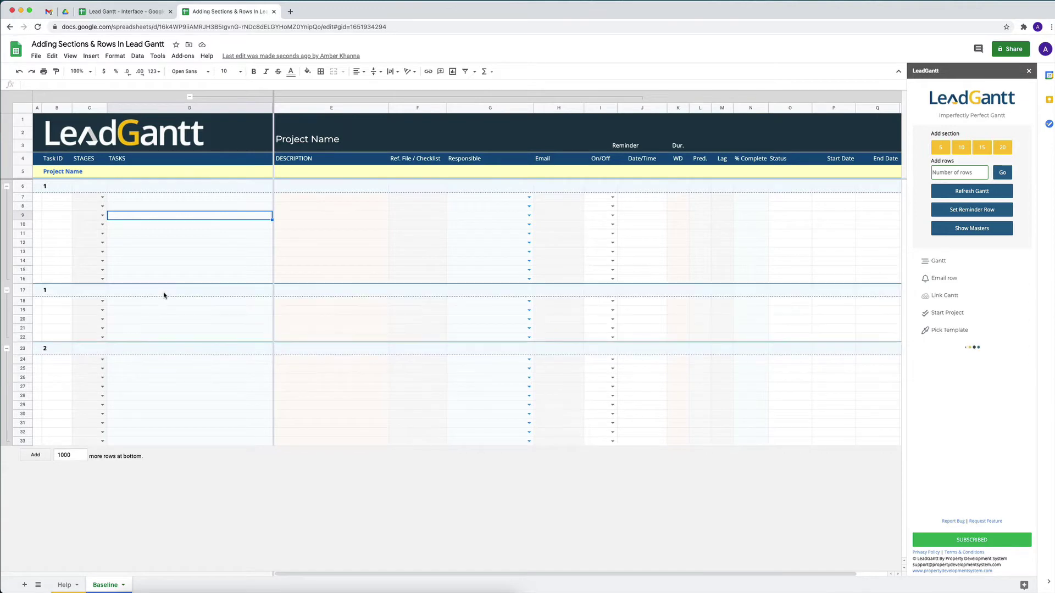
{"action": "left_click", "coordinate": [177, 425]}
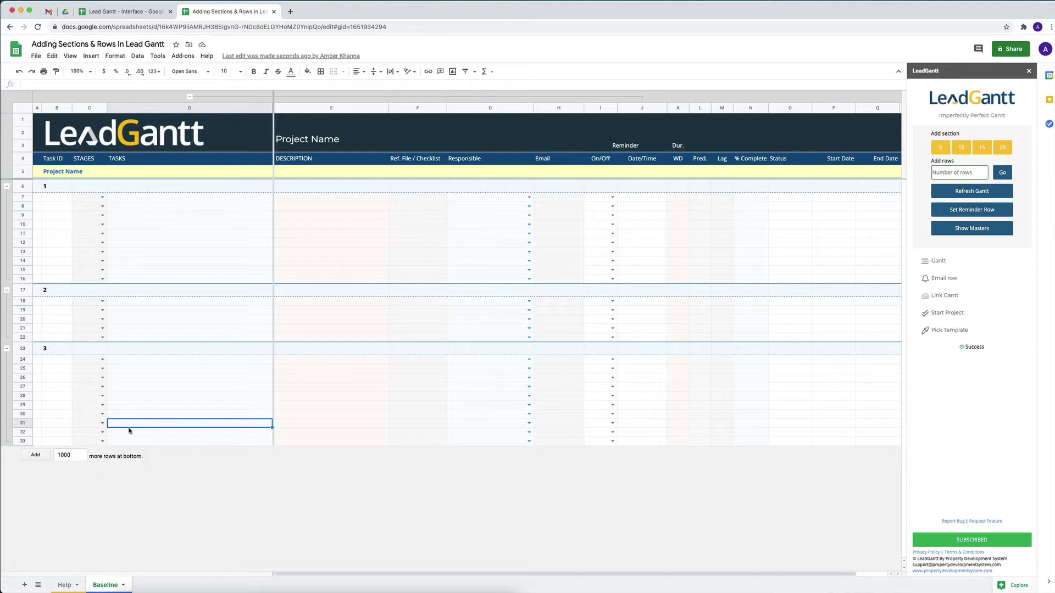
{"action": "left_click", "coordinate": [471, 371]}
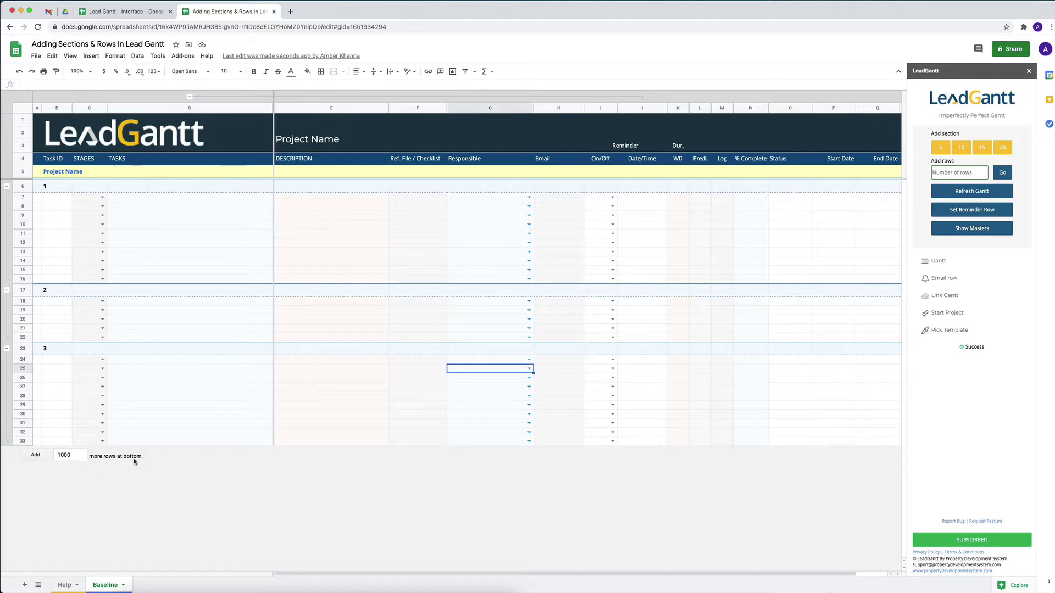
{"action": "left_click", "coordinate": [176, 363]}
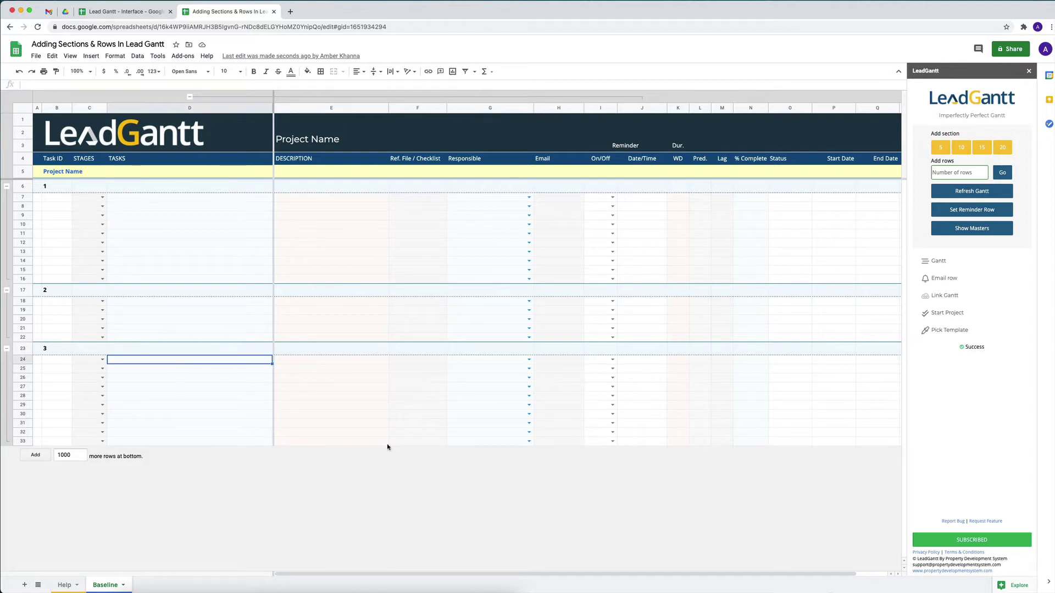
{"action": "left_click", "coordinate": [978, 150]}
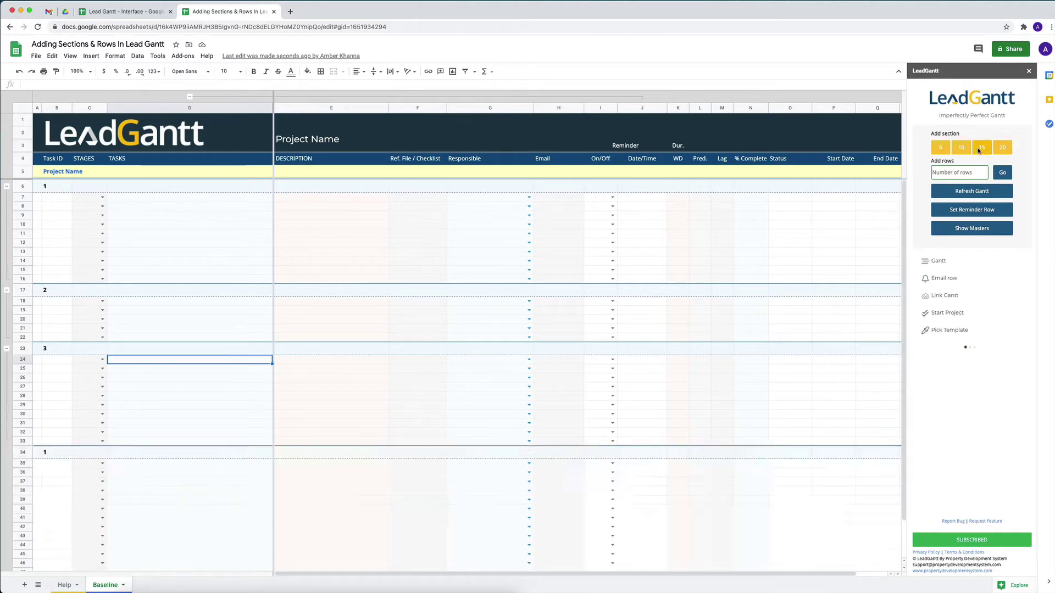
Scroll down to the renumbered sections 1–4 and restore the Contacts, Stages and Holidays master sheets
{"action": "scroll", "coordinate": [493, 369], "scroll_direction": "down", "scroll_amount": 2}
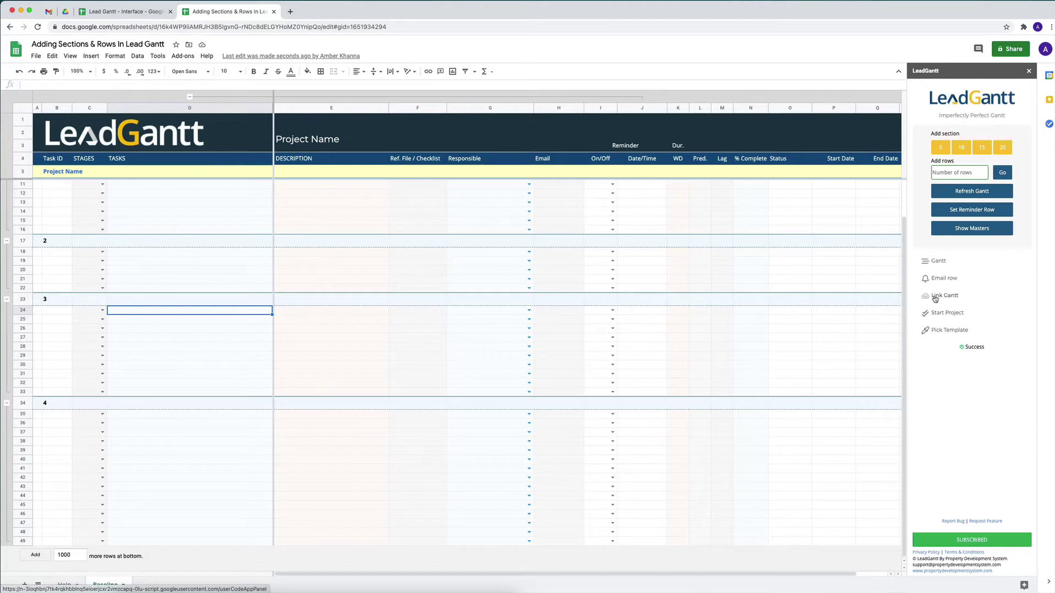
{"action": "left_click", "coordinate": [175, 350]}
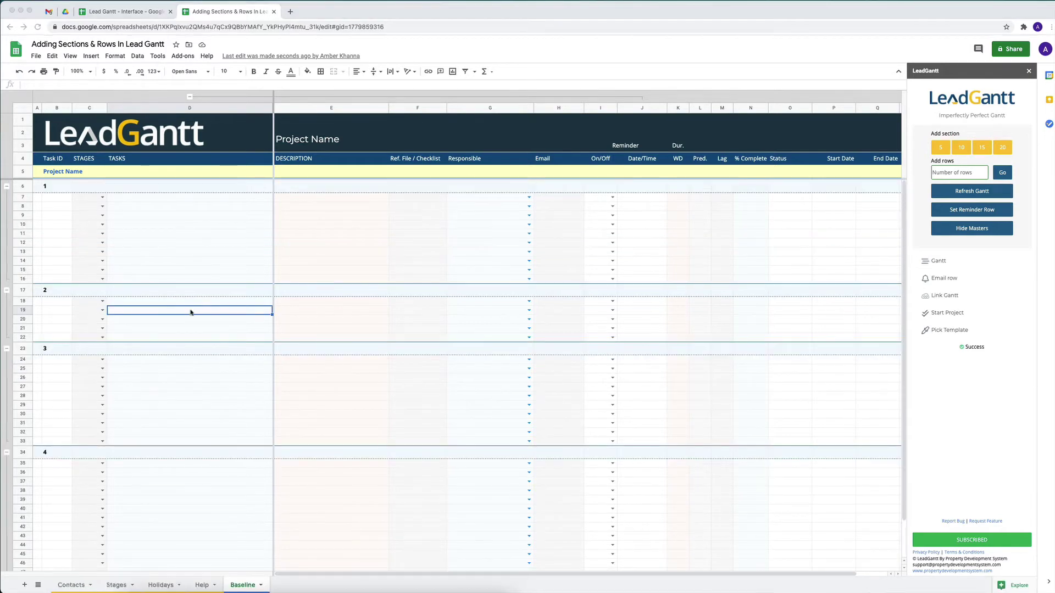
{"action": "left_click", "coordinate": [191, 312]}
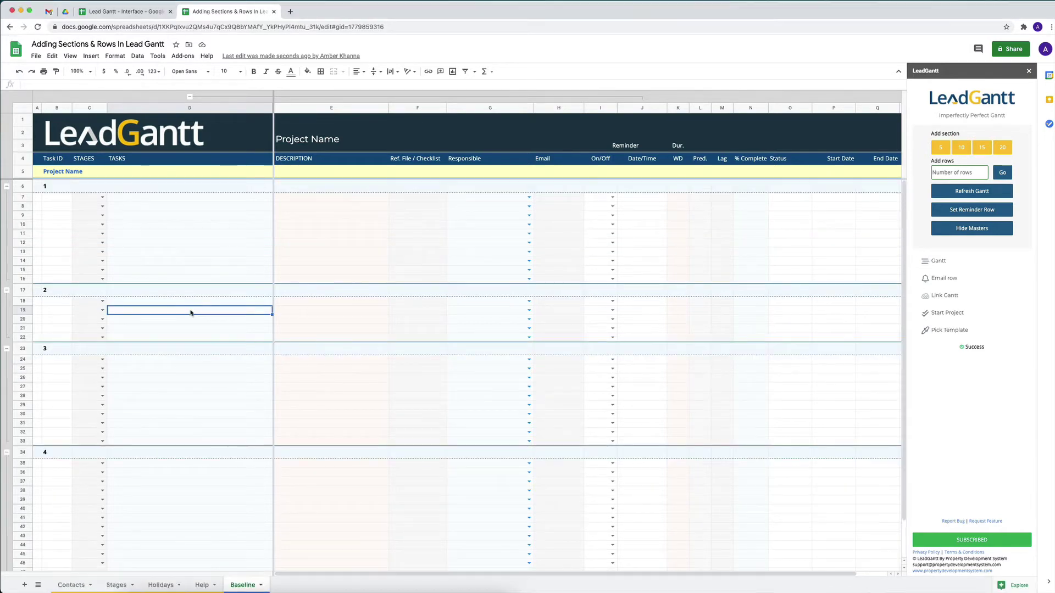
Select section 2's rows 17–22 and its task cells D18–D22
{"action": "left_click", "coordinate": [26, 291]}
{"action": "left_click", "coordinate": [26, 338], "text": "shift"}
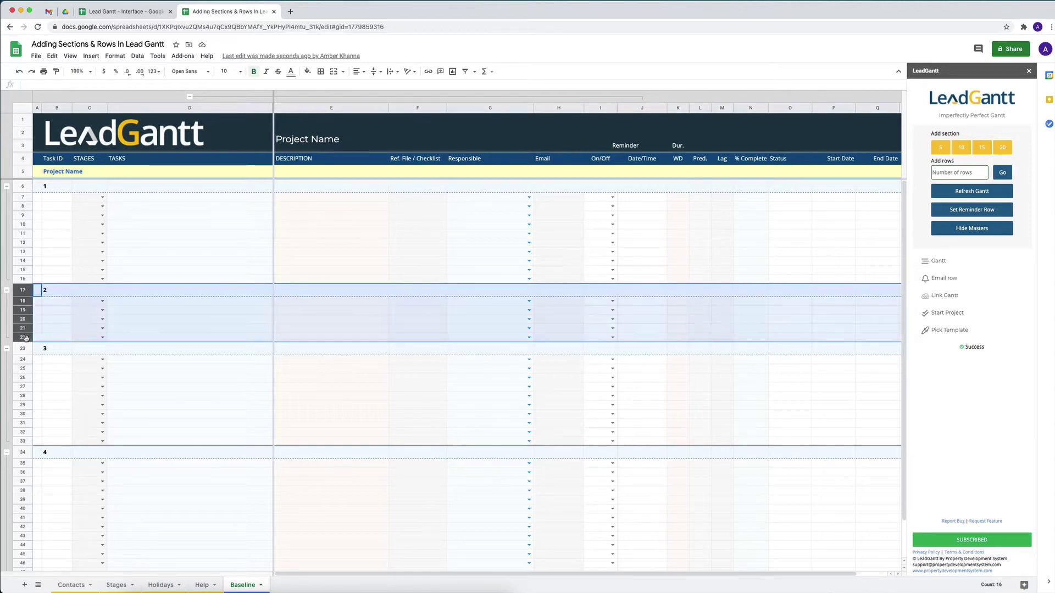
{"action": "left_click", "coordinate": [184, 311]}
{"action": "left_click", "coordinate": [23, 292]}
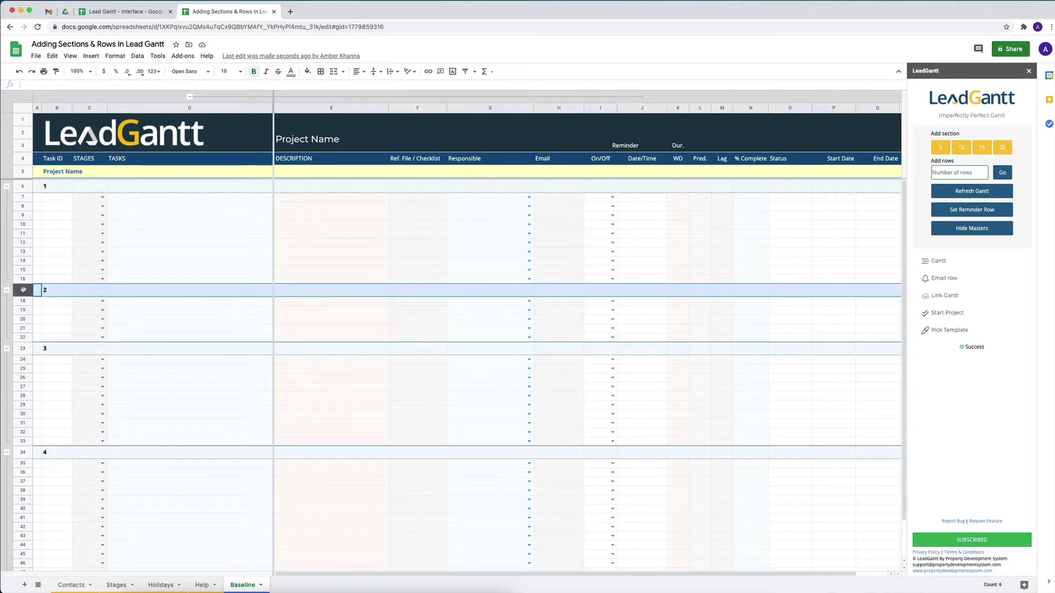
{"action": "right_click", "coordinate": [24, 291]}
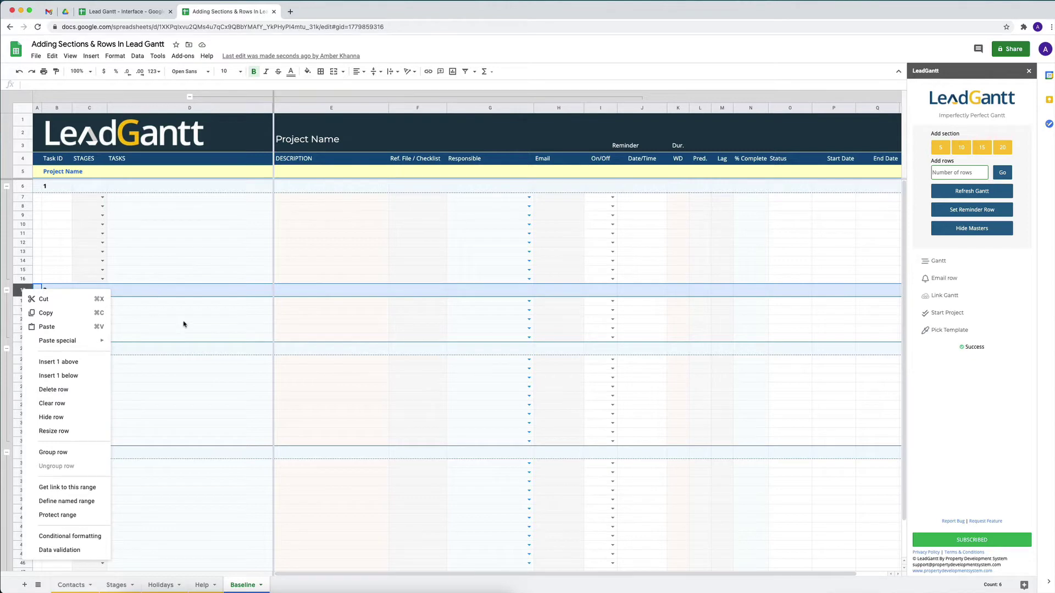
{"action": "left_click", "coordinate": [165, 318]}
{"action": "left_click", "coordinate": [189, 301]}
{"action": "left_click_drag", "start_coordinate": [186, 325], "coordinate": [186, 337]}
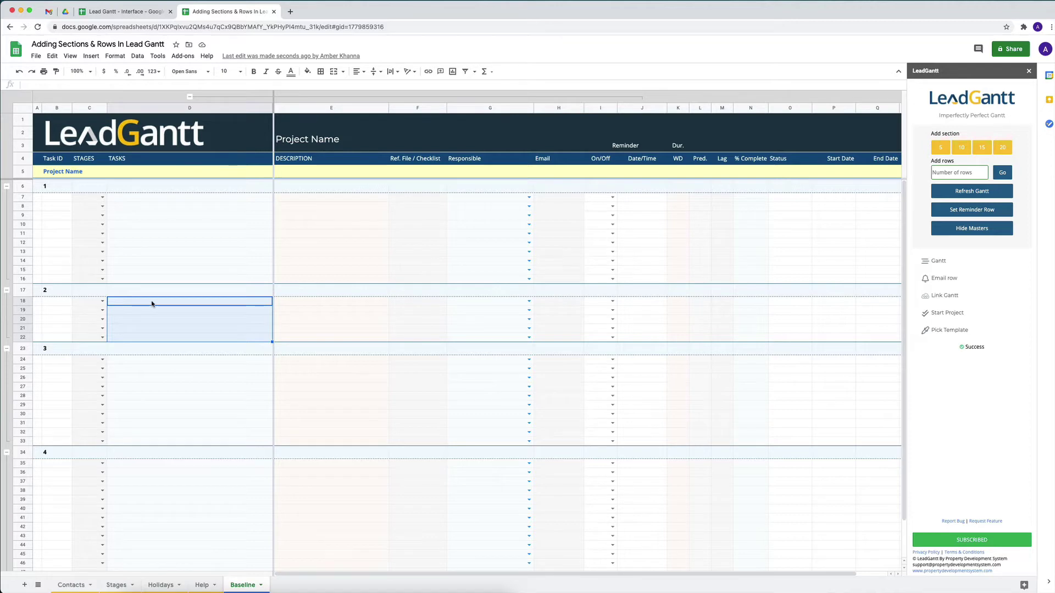
{"action": "left_click", "coordinate": [182, 291]}
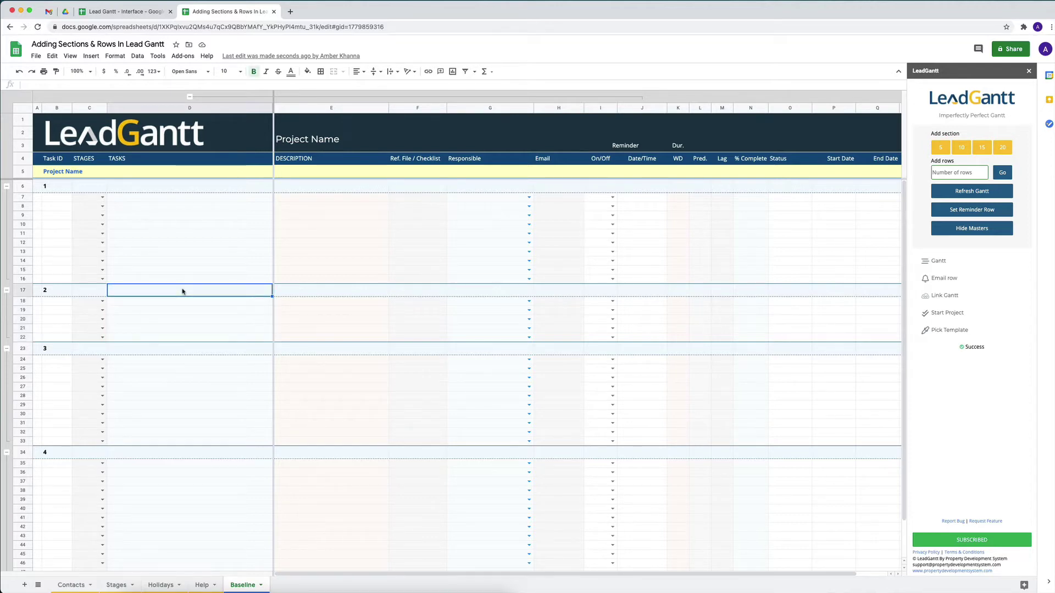
Delete rows 17–22 of section 2 from the row header menu
{"action": "left_click", "coordinate": [28, 292]}
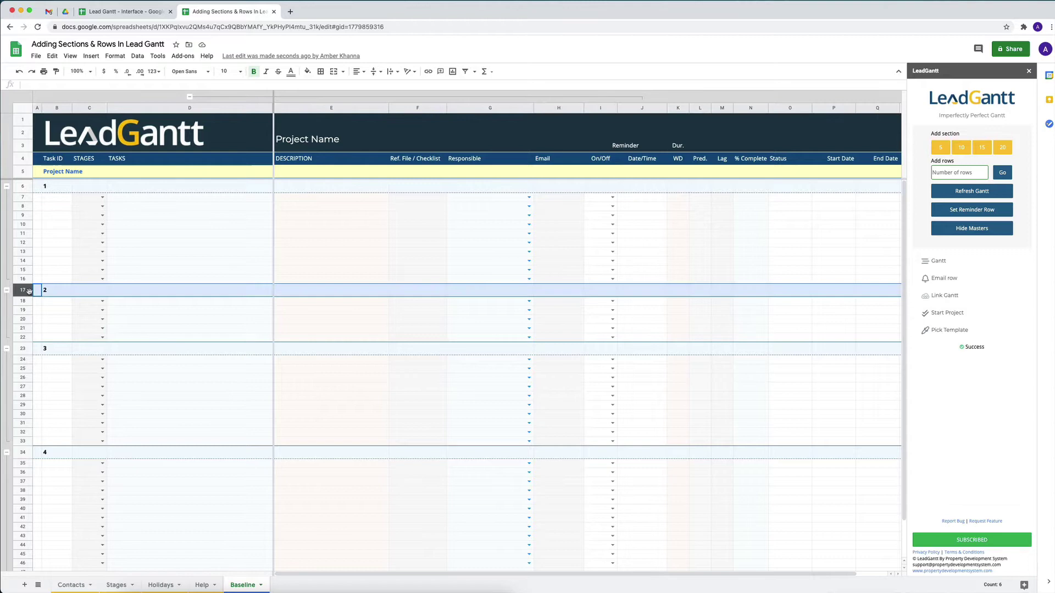
{"action": "right_click", "coordinate": [30, 294]}
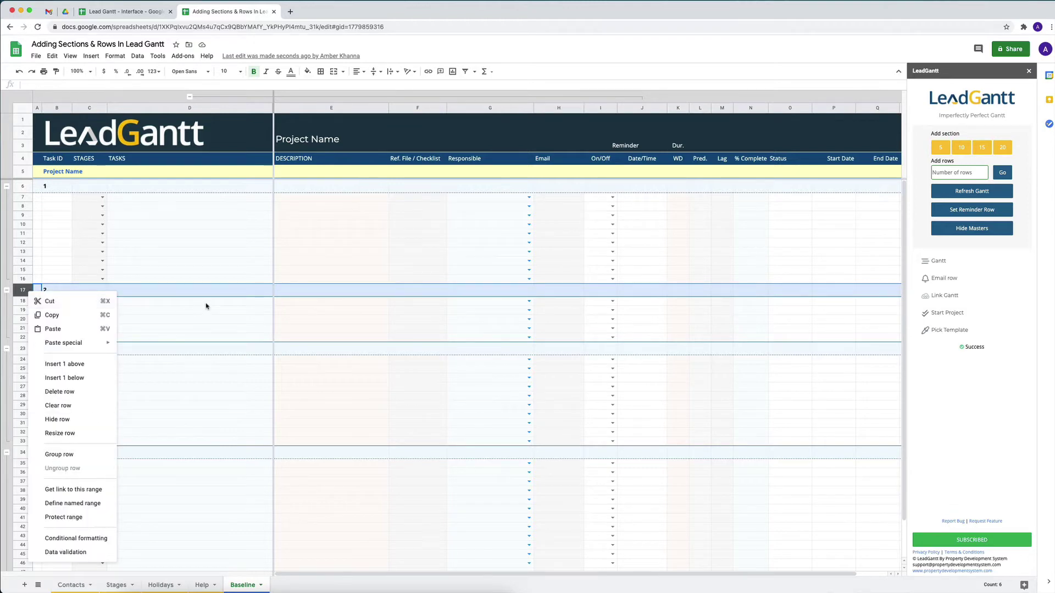
{"action": "left_click_drag", "start_coordinate": [206, 306], "coordinate": [205, 337]}
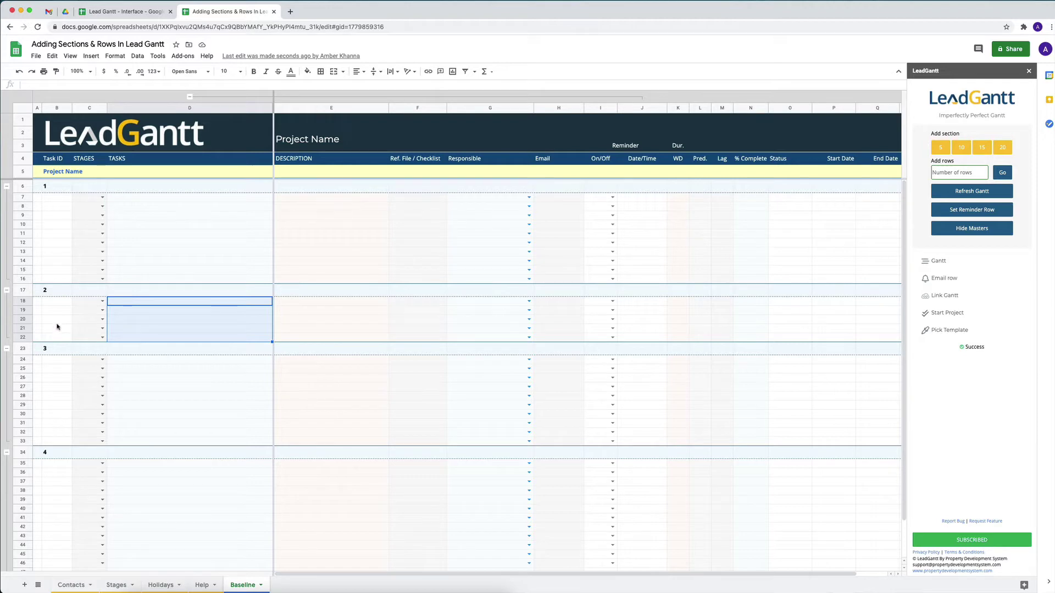
{"action": "left_click", "coordinate": [189, 321]}
{"action": "left_click", "coordinate": [22, 290]}
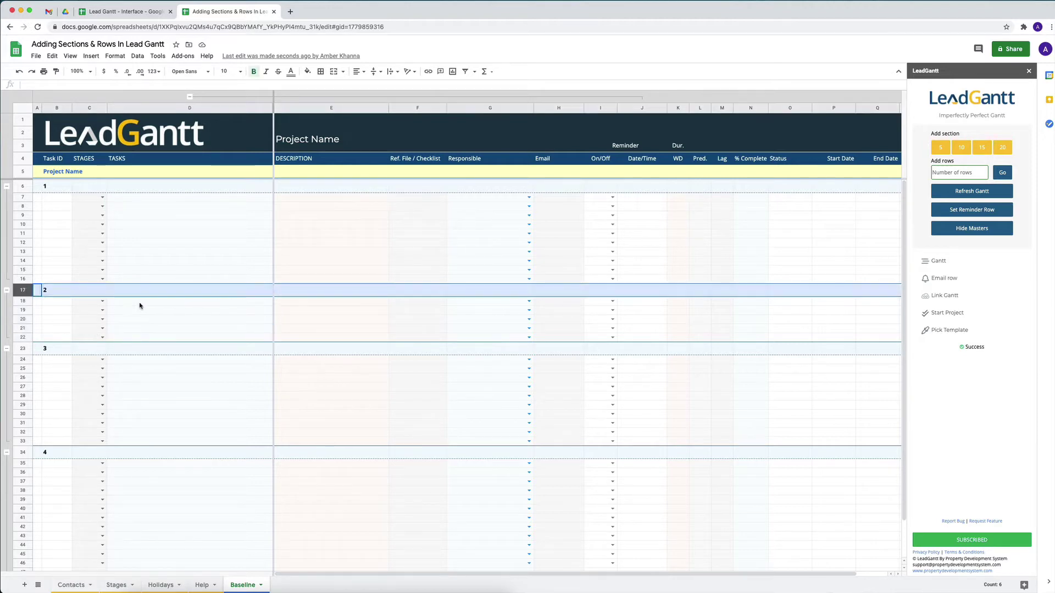
{"action": "left_click", "coordinate": [21, 338], "text": "shift"}
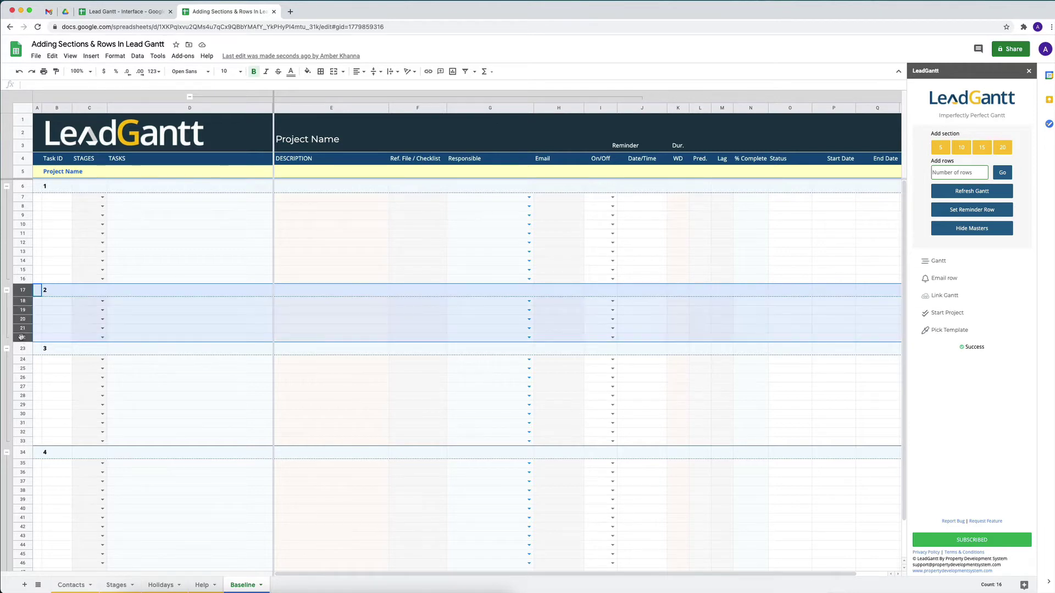
{"action": "right_click", "coordinate": [21, 291]}
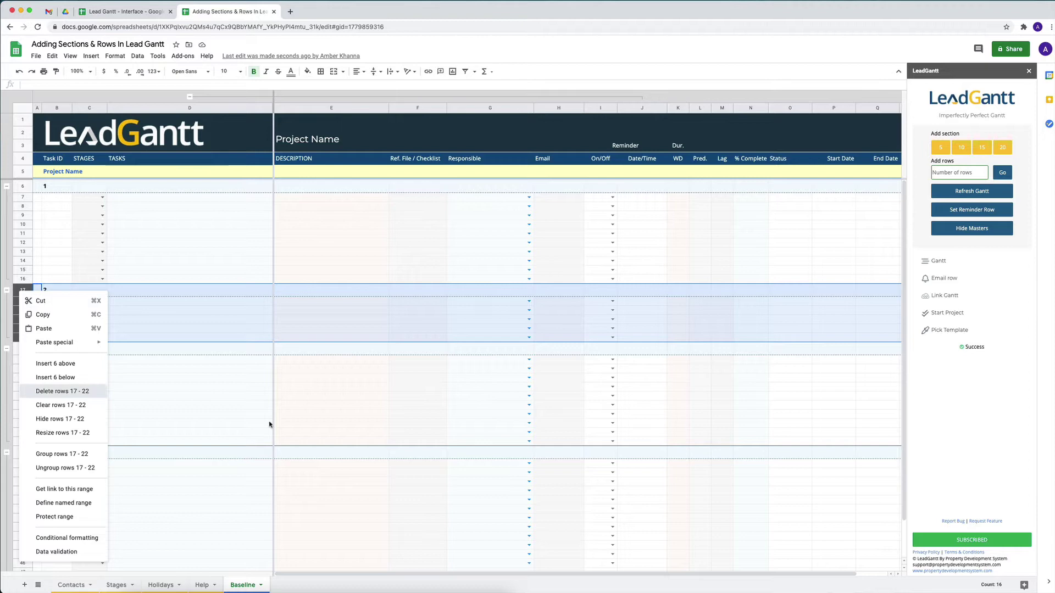
{"action": "left_click", "coordinate": [58, 391]}
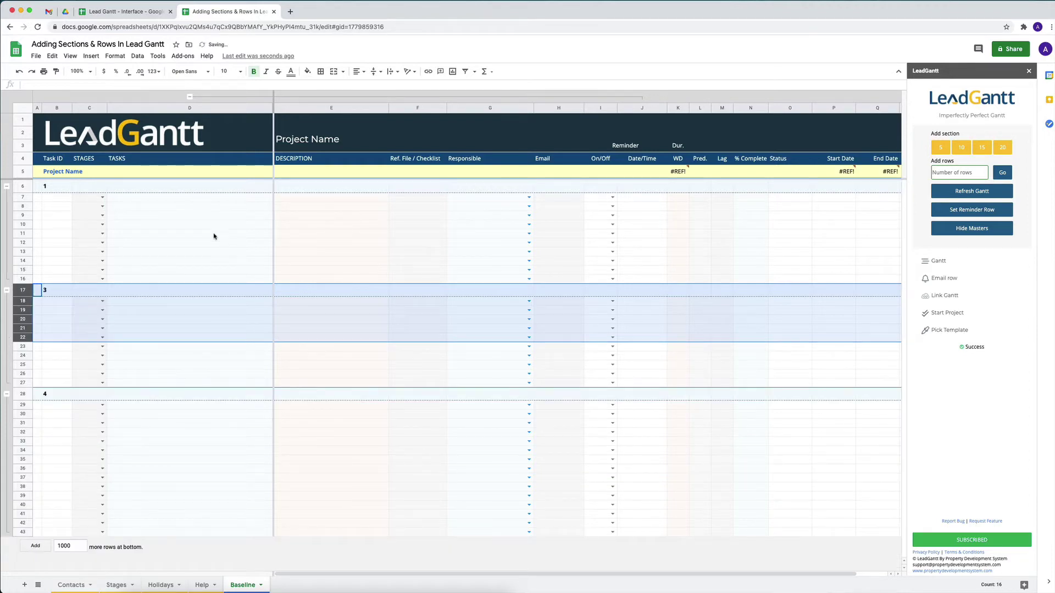
Deselect the rows so the sections renumber 1, 2, 3 and the #REF! errors clear
{"action": "left_click", "coordinate": [188, 225]}
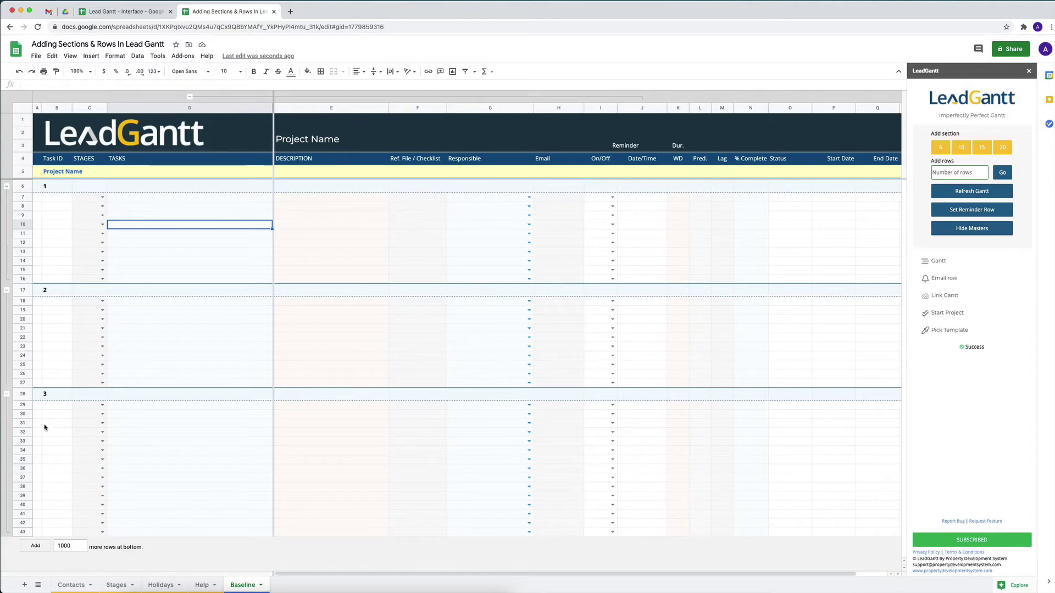
{"action": "left_click", "coordinate": [205, 322]}
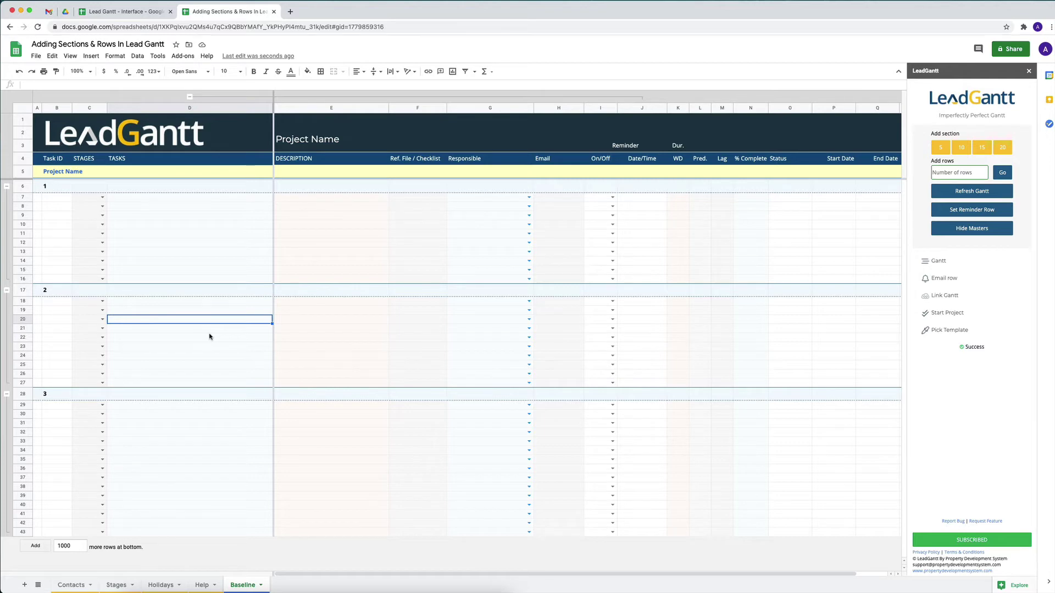
Add a five-row section and drag its rows up to row 17, directly below section 1
{"action": "left_click", "coordinate": [173, 304]}
{"action": "left_click", "coordinate": [23, 290]}
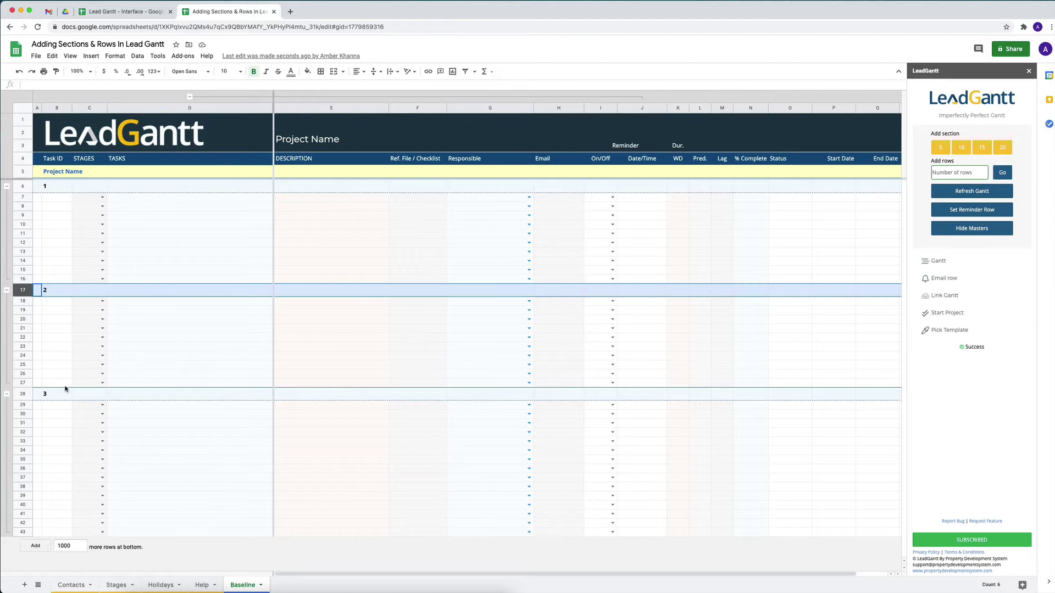
{"action": "left_click", "coordinate": [23, 383], "text": "shift"}
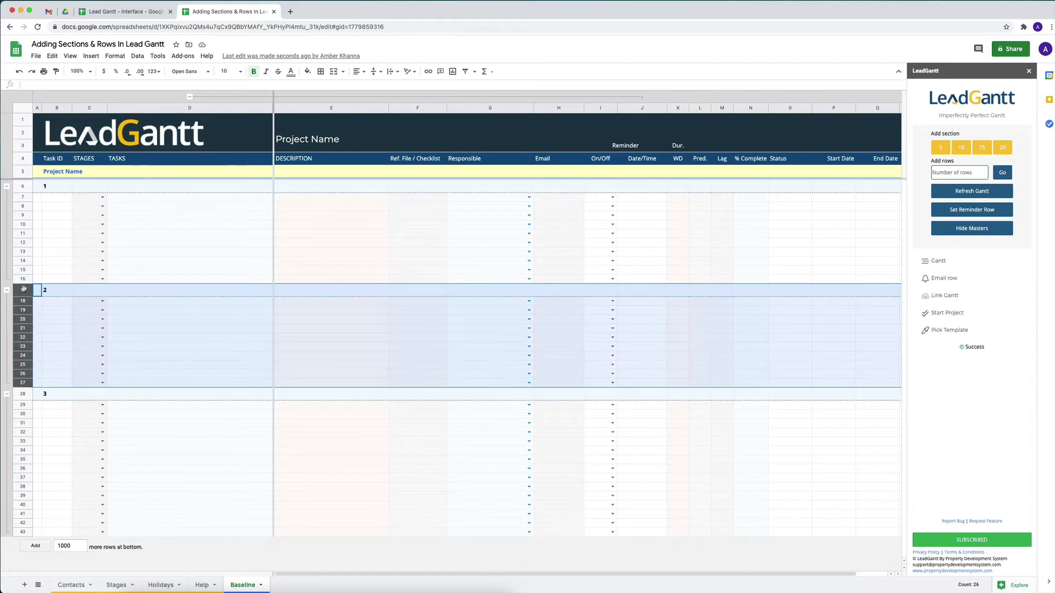
{"action": "left_click", "coordinate": [142, 339]}
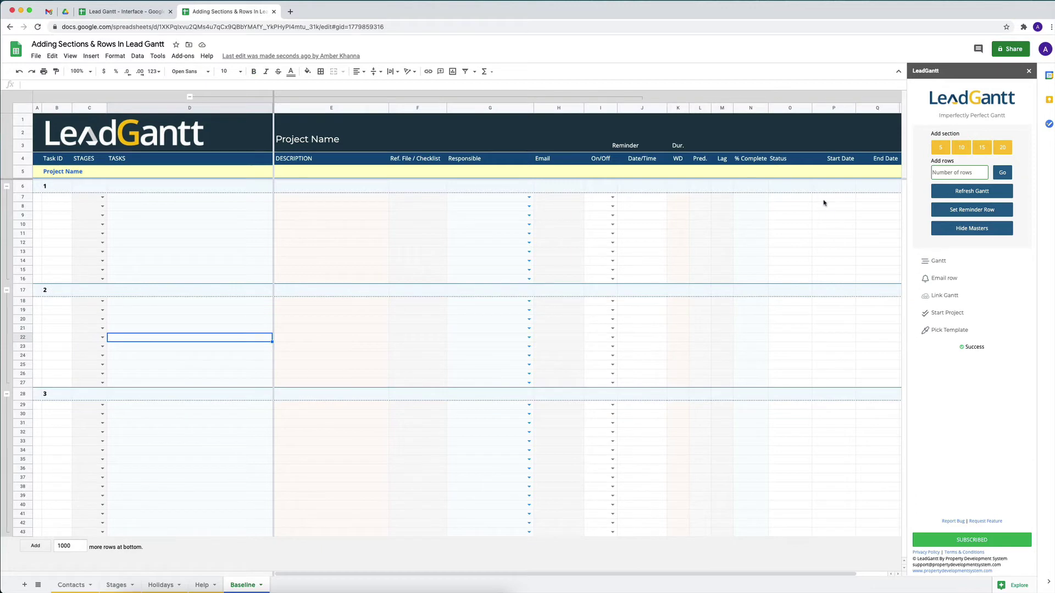
{"action": "left_click", "coordinate": [942, 148]}
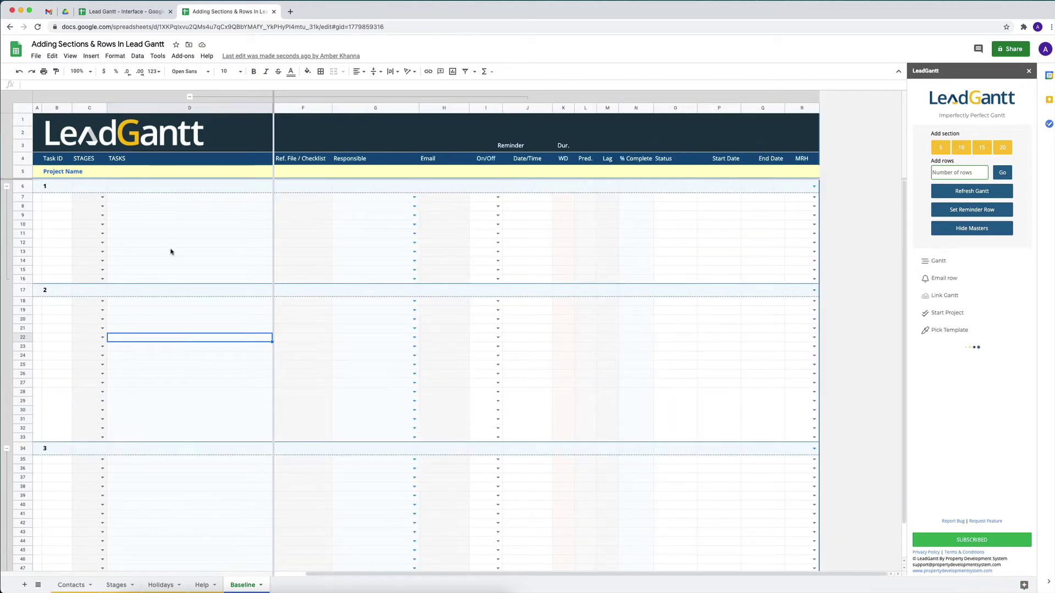
{"action": "left_click", "coordinate": [25, 396]}
{"action": "left_click", "coordinate": [23, 442], "text": "shift"}
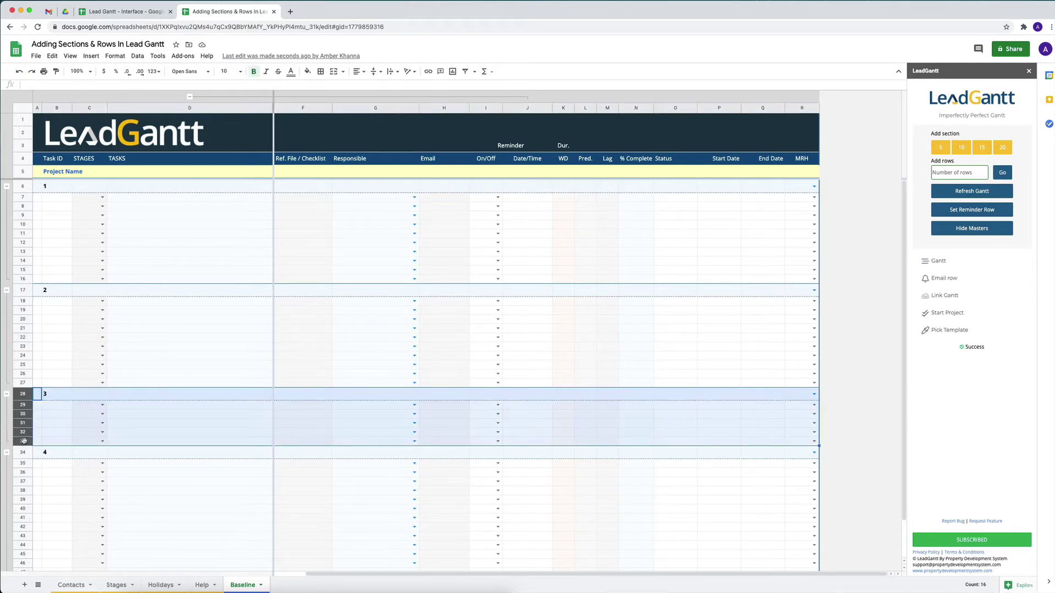
{"action": "left_click_drag", "start_coordinate": [23, 395], "coordinate": [21, 290]}
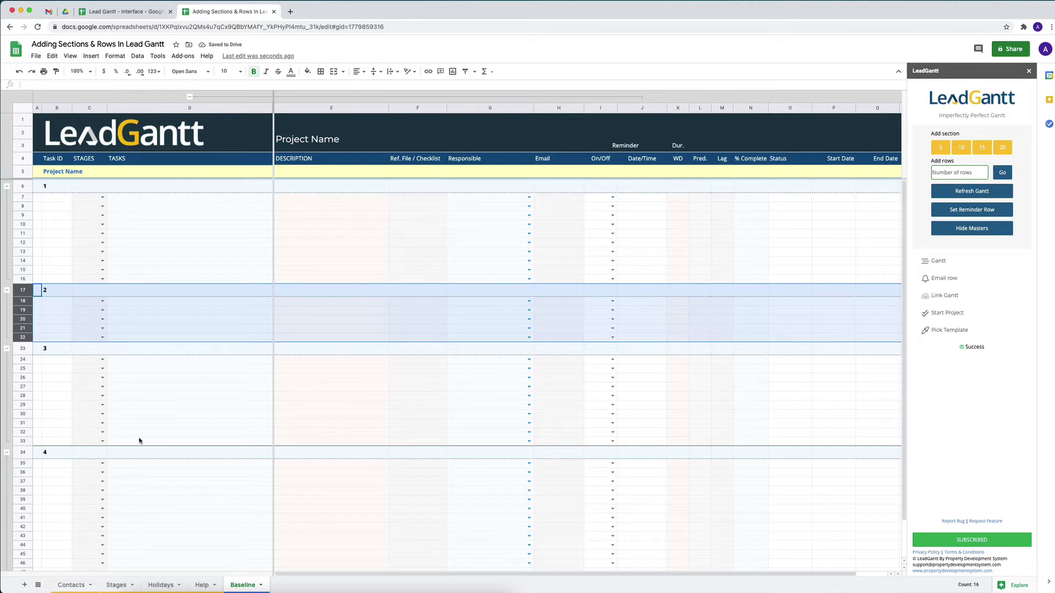
Enter Task 1, h and k as the first three tasks of section 2
{"action": "left_click", "coordinate": [155, 390]}
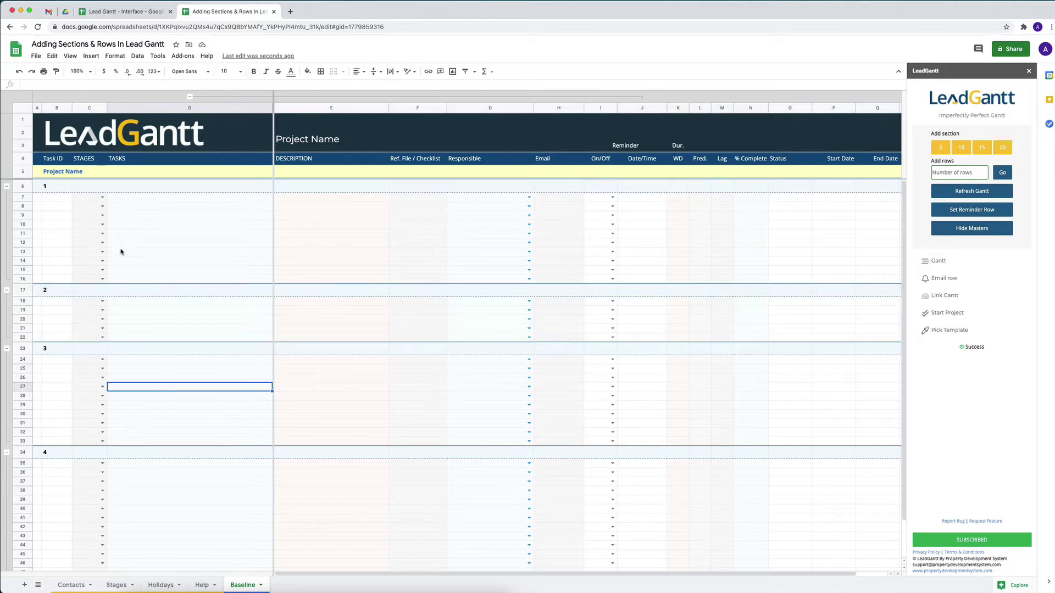
{"action": "left_click", "coordinate": [131, 303]}
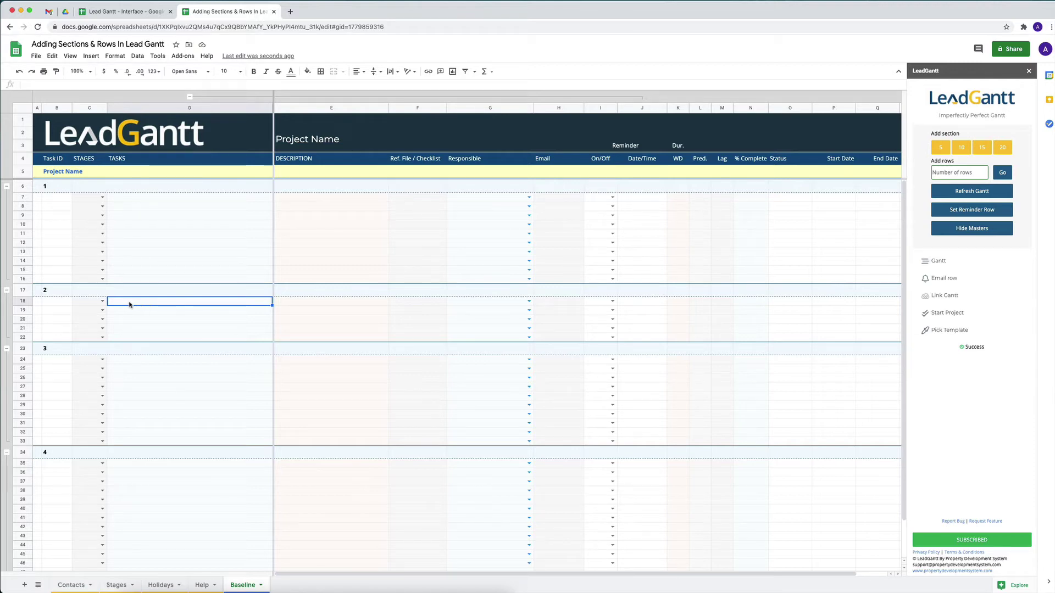
{"action": "type", "text": "Task 1"}
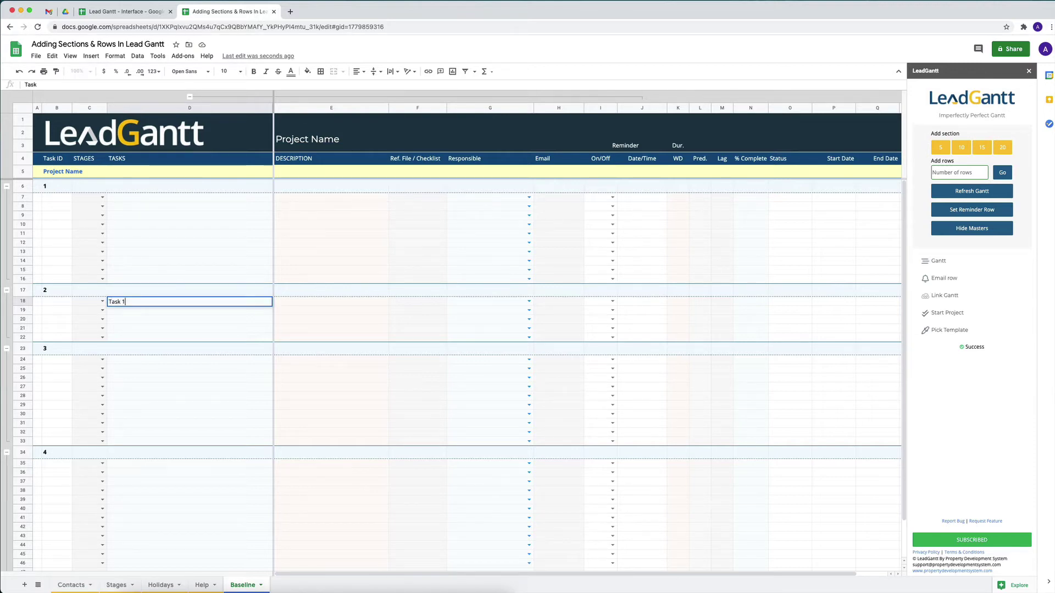
{"action": "key", "text": "Return"}
{"action": "type", "text": "h"}
{"action": "key", "text": "Return"}
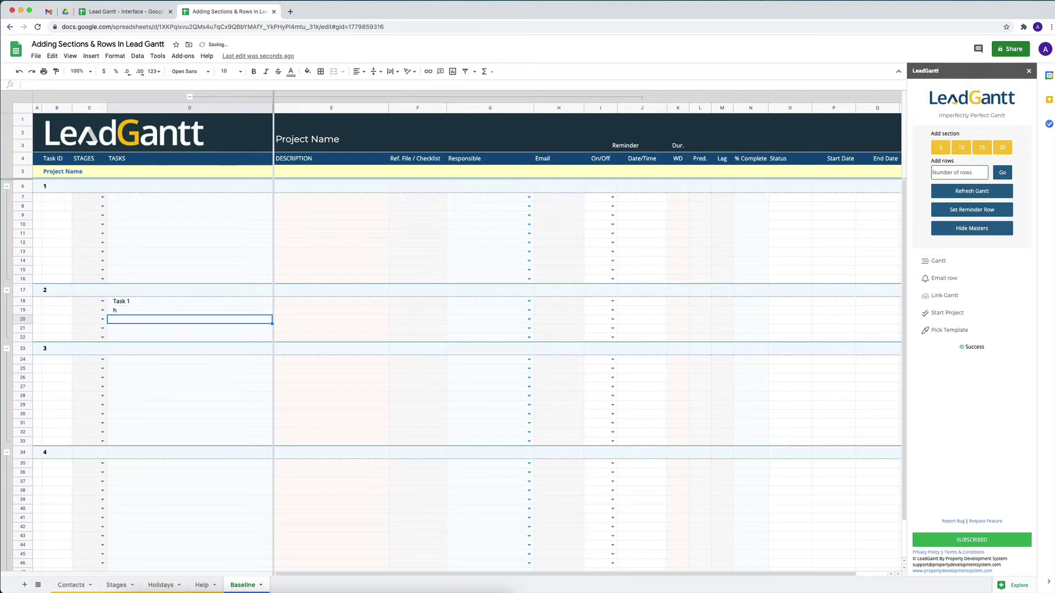
{"action": "type", "text": "k"}
{"action": "key", "text": "Return"}
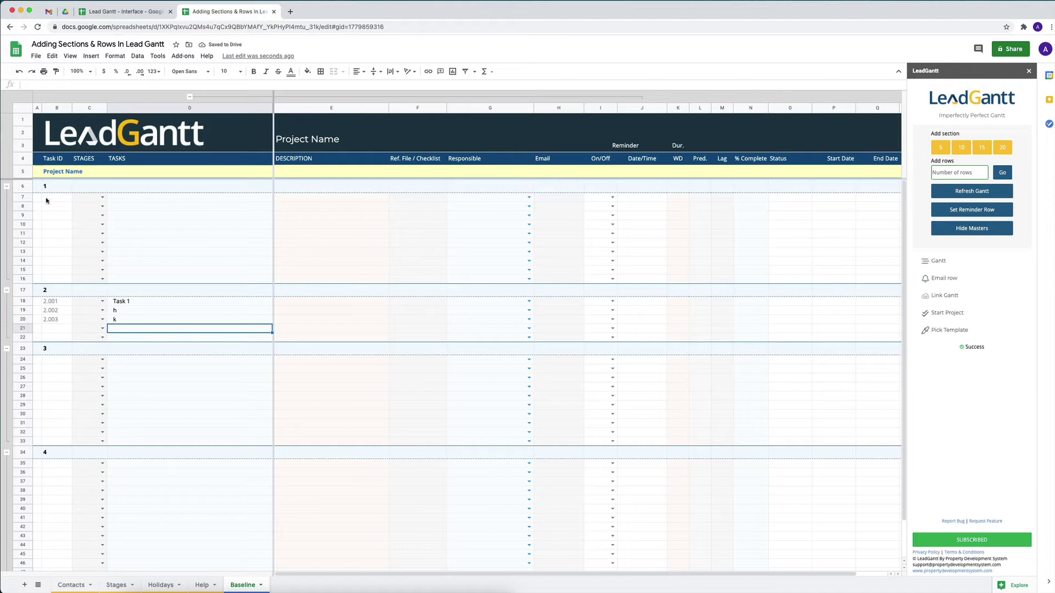
Enter the tasks sdf, sdfsf and sdf in section 1's task cells
{"action": "left_click", "coordinate": [151, 199]}
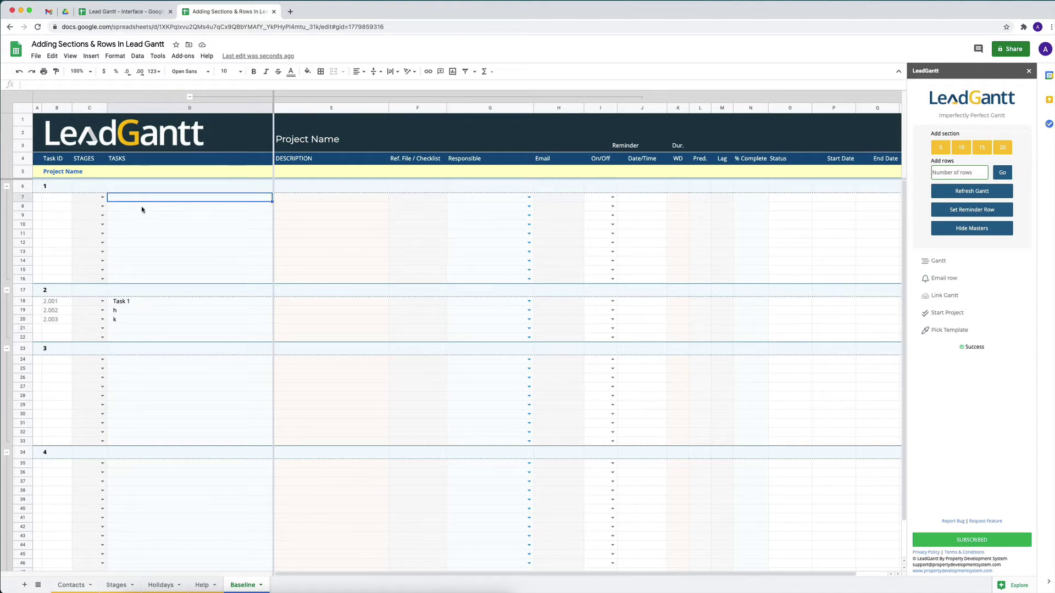
{"action": "type", "text": "sdf"}
{"action": "key", "text": "Return"}
{"action": "type", "text": "sdf"}
{"action": "key", "text": "Return"}
{"action": "type", "text": "sf"}
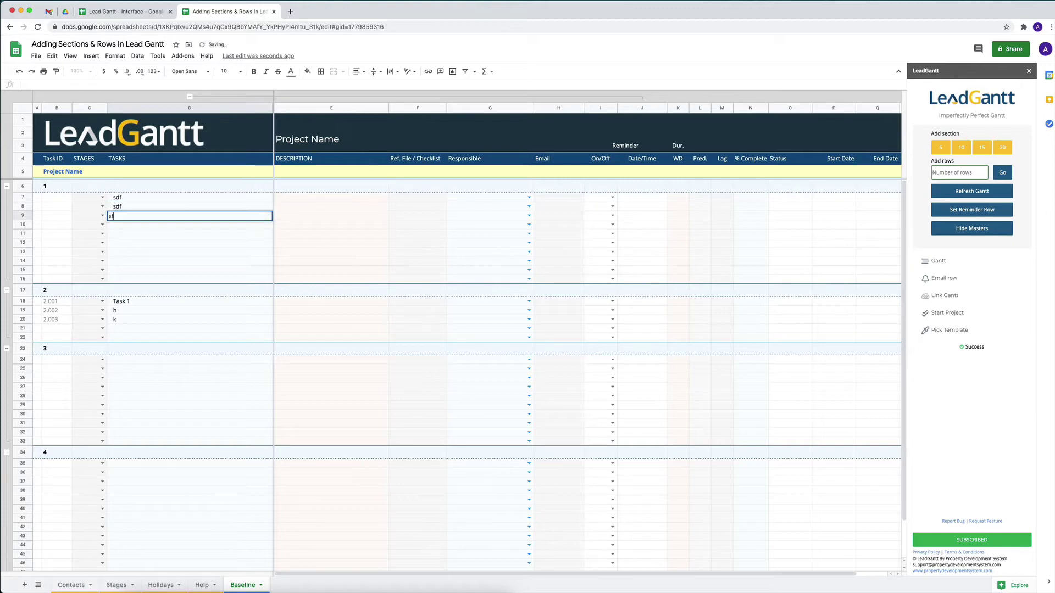
{"action": "key", "text": "Return"}
{"action": "type", "text": "sdf"}
{"action": "key", "text": "Return"}
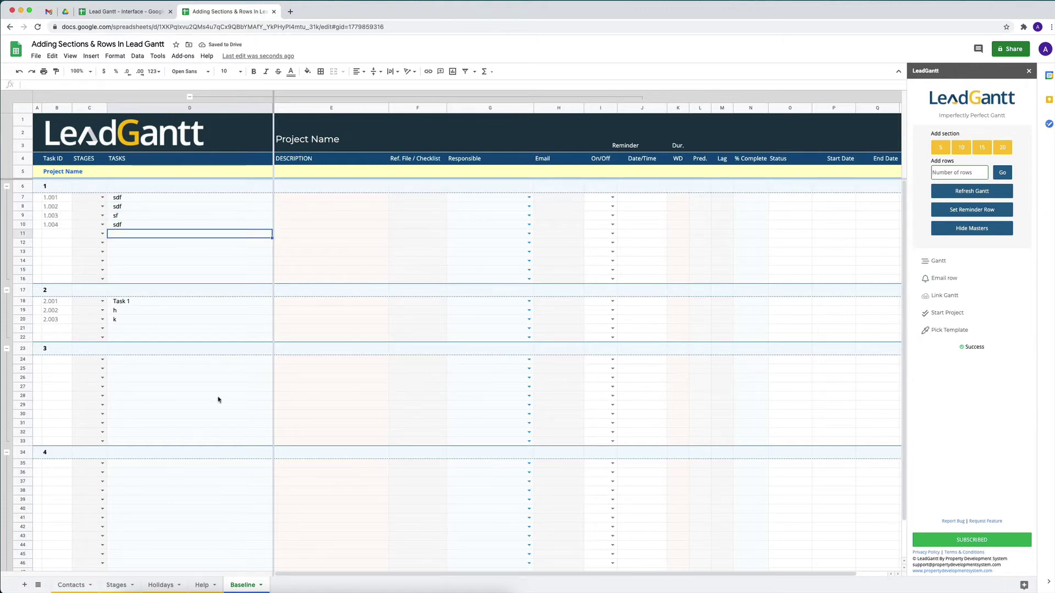
Enter dgdgfdg as the first task of section 3
{"action": "left_click", "coordinate": [161, 365]}
{"action": "type", "text": "dgdgfdg"}
{"action": "left_click", "coordinate": [159, 416]}
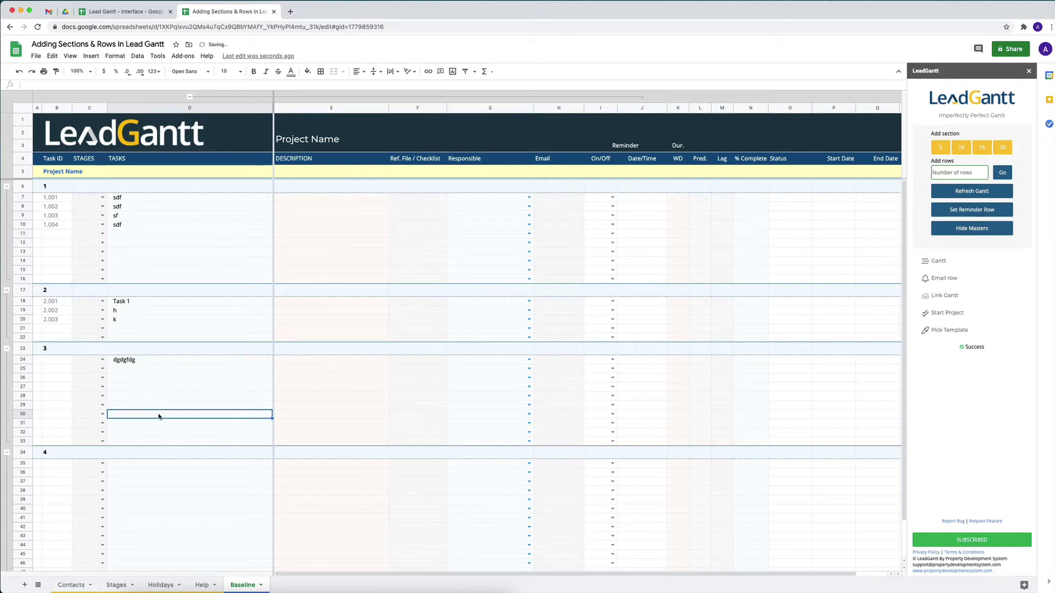
Drag rows 17–22 holding Task 1, h and k below row 33, then select task h's row
{"action": "left_click", "coordinate": [27, 290]}
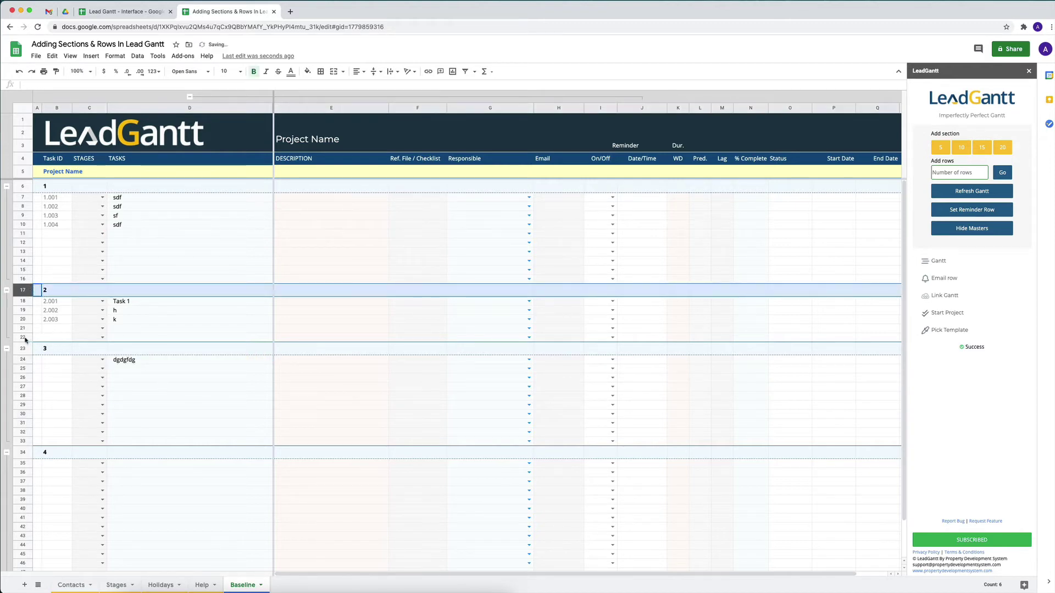
{"action": "left_click", "coordinate": [154, 329]}
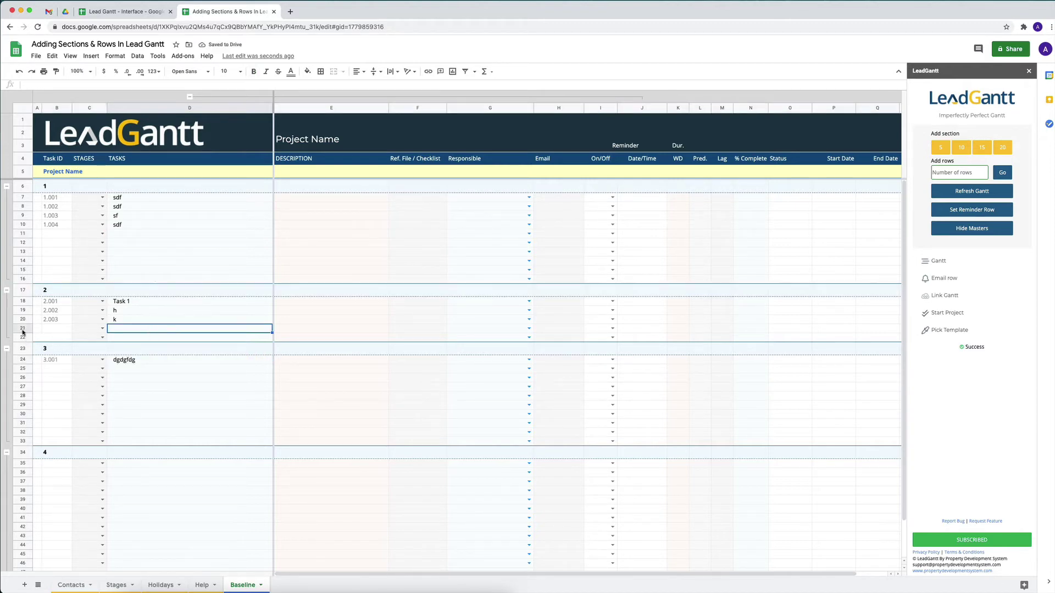
{"action": "left_click", "coordinate": [24, 290]}
{"action": "left_click", "coordinate": [25, 337], "text": "shift"}
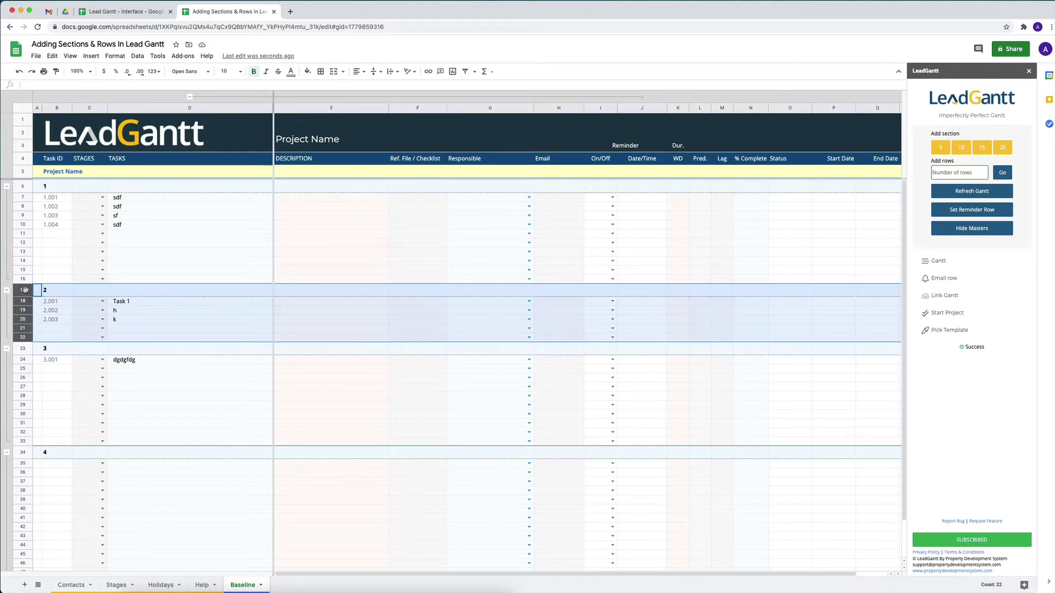
{"action": "left_click_drag", "start_coordinate": [25, 290], "coordinate": [17, 442]}
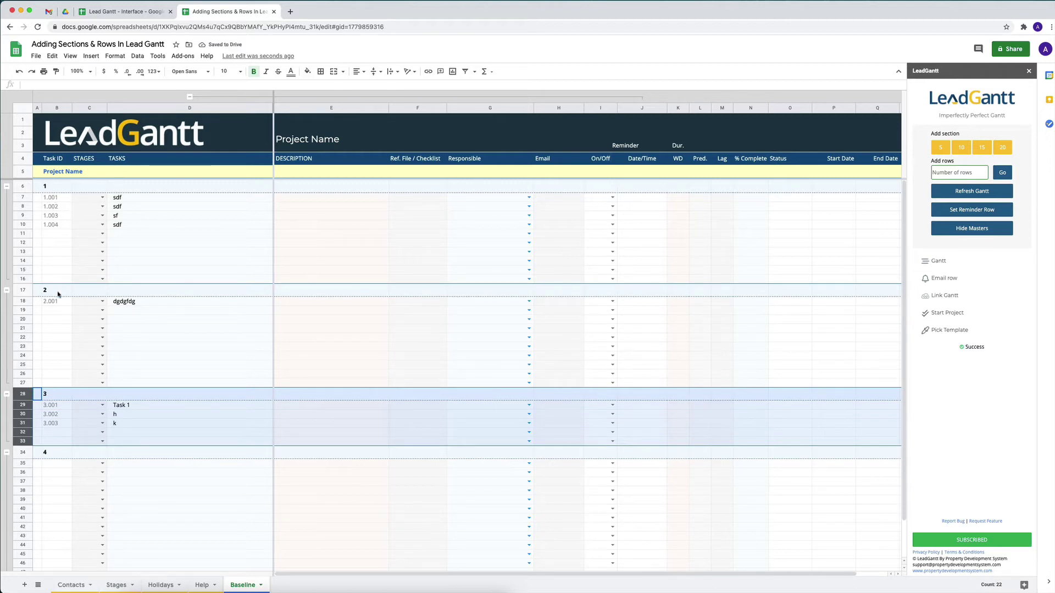
{"action": "left_click", "coordinate": [48, 347]}
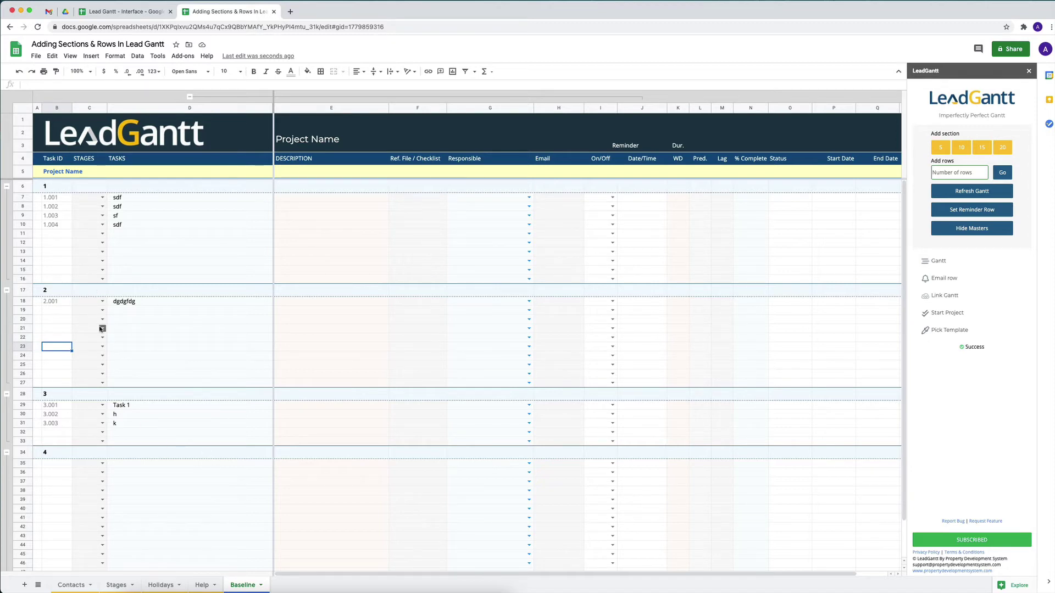
{"action": "left_click", "coordinate": [22, 414]}
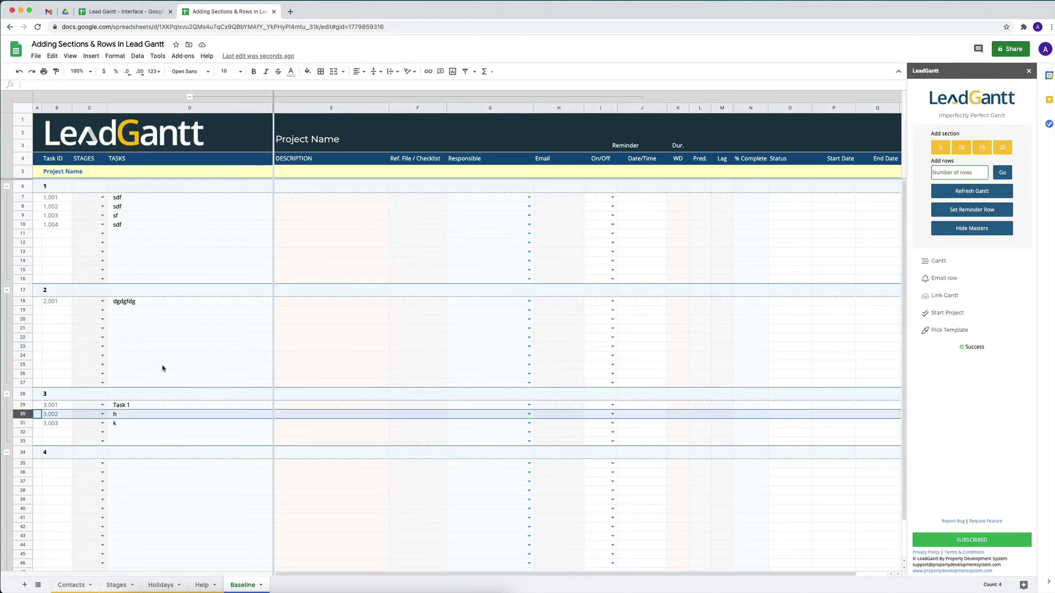
{"action": "left_click", "coordinate": [155, 425]}
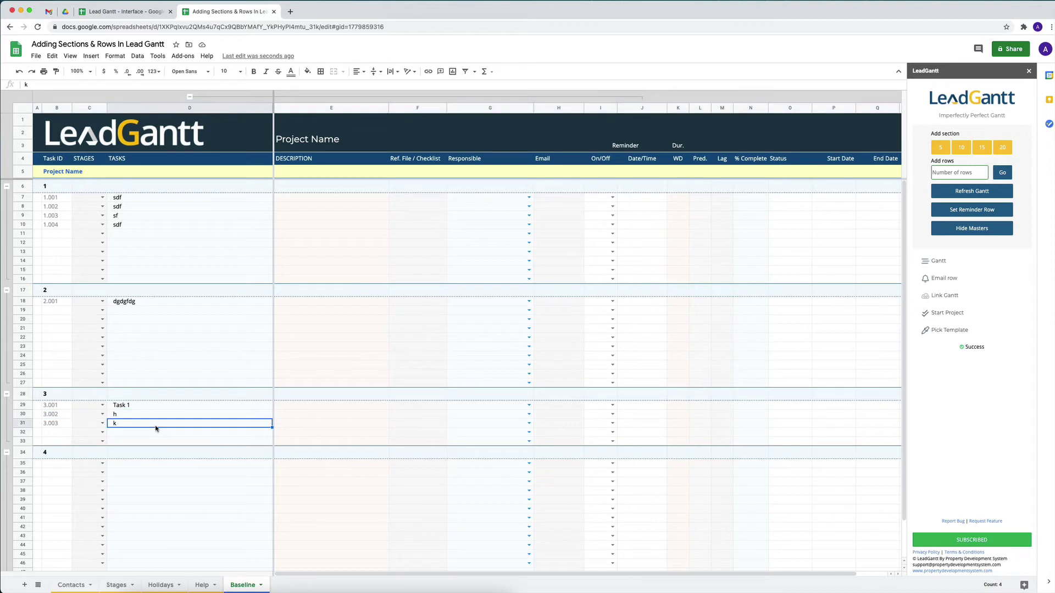
{"action": "left_click", "coordinate": [174, 340]}
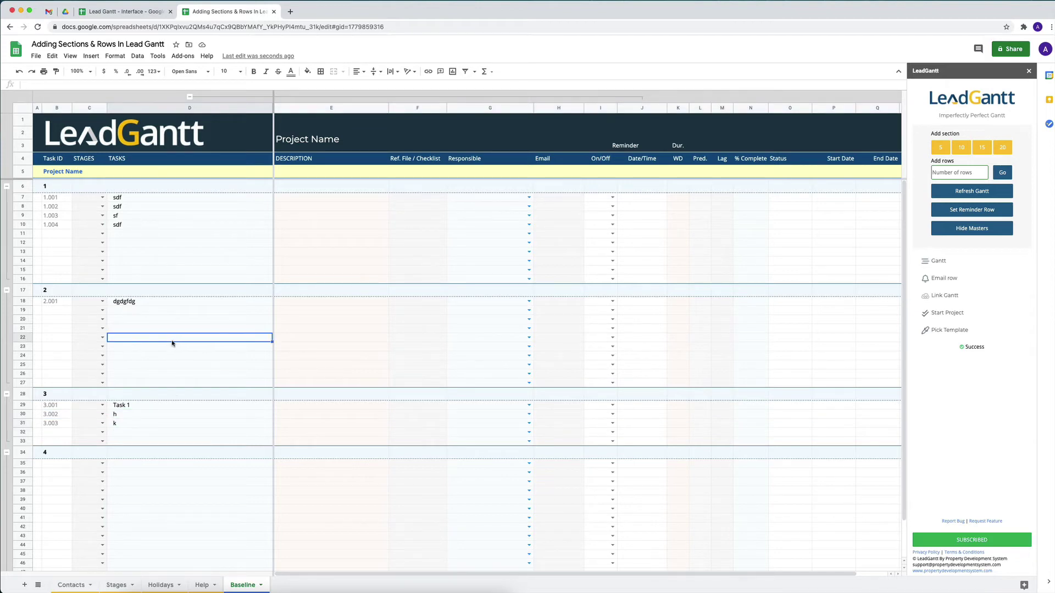
Enter 'Sub Heading' in an empty row of section 1
{"action": "left_click", "coordinate": [152, 201]}
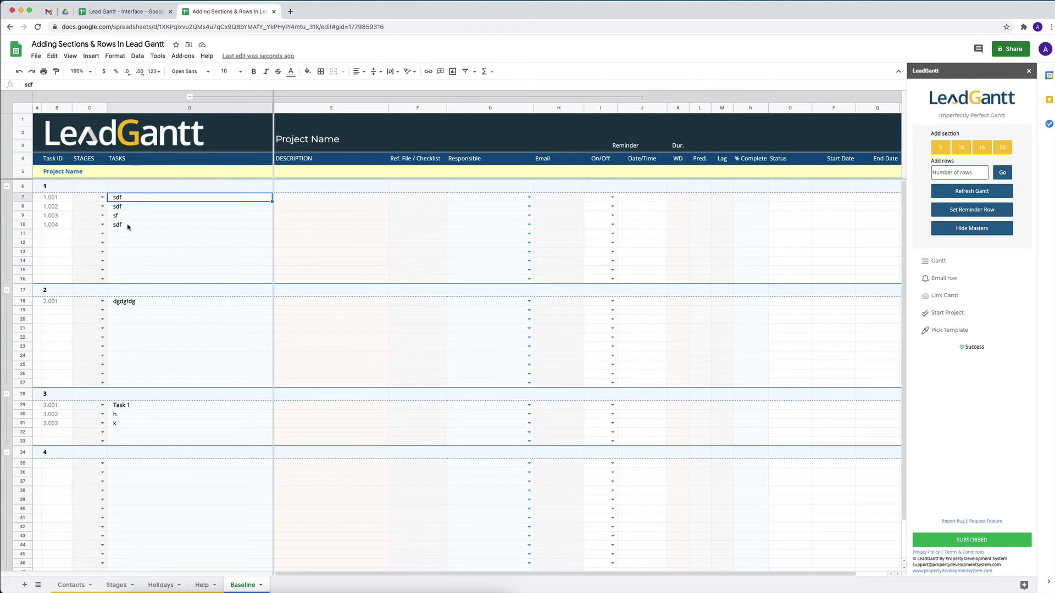
{"action": "left_click", "coordinate": [136, 247]}
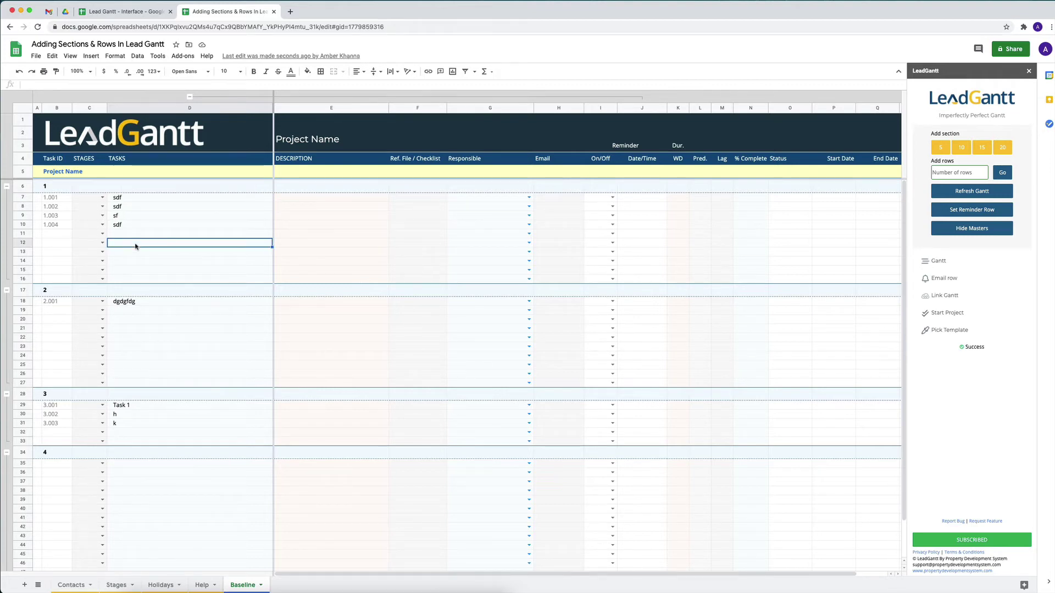
{"action": "type", "text": "Sub H"}
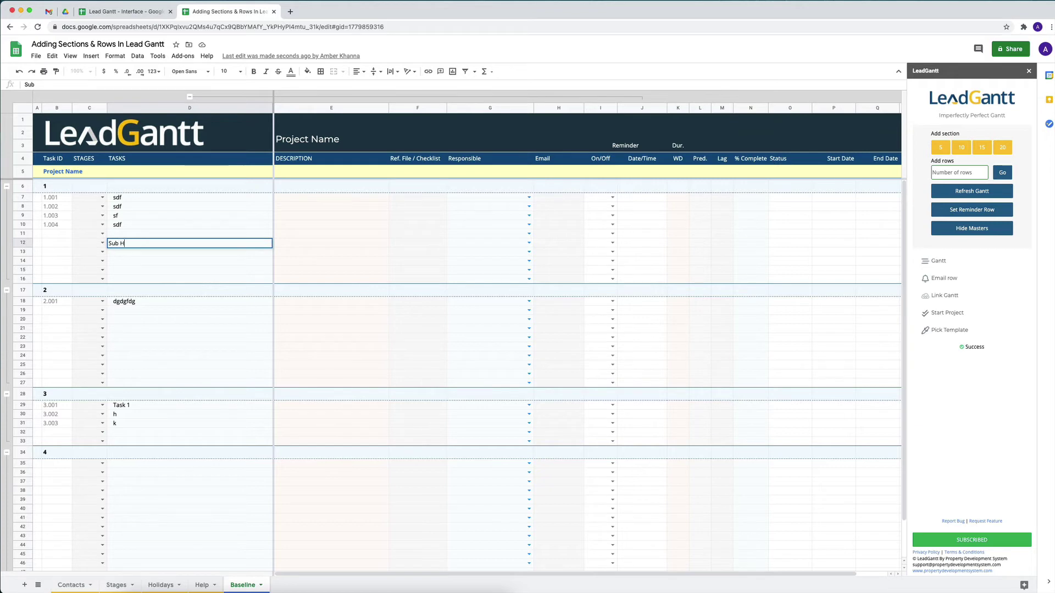
{"action": "type", "text": "eading"}
{"action": "key", "text": "Return"}
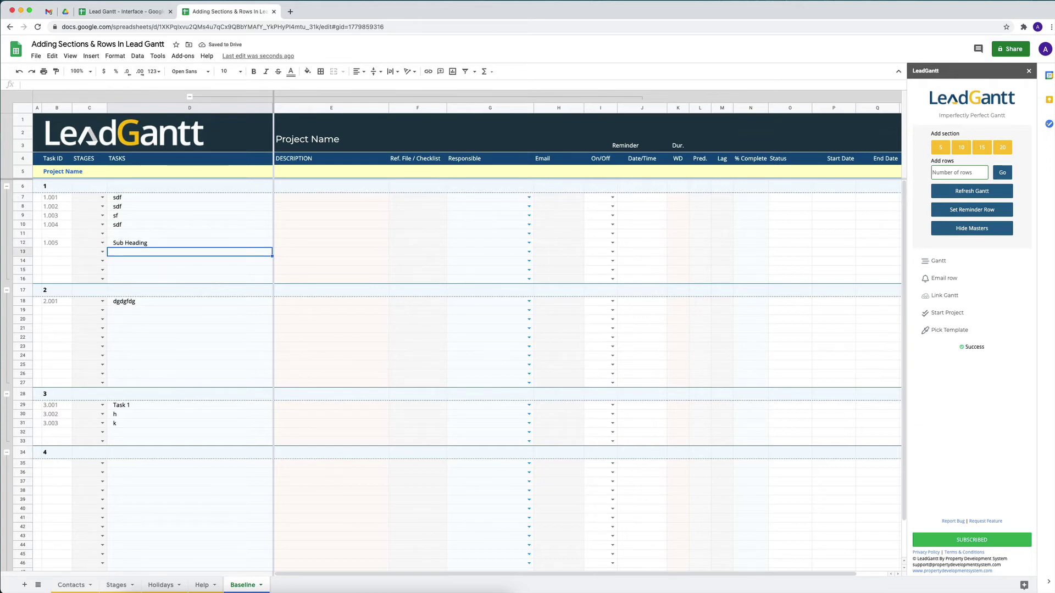
Add three placeholder tasks below it (asdkhaskdhasdjh, adkjahsdhkajs, asd), numbered 1.006–1.008
{"action": "type", "text": "asdkhaskdhasdjh"}
{"action": "key", "text": "Return"}
{"action": "type", "text": "adkjahsdhkajs"}
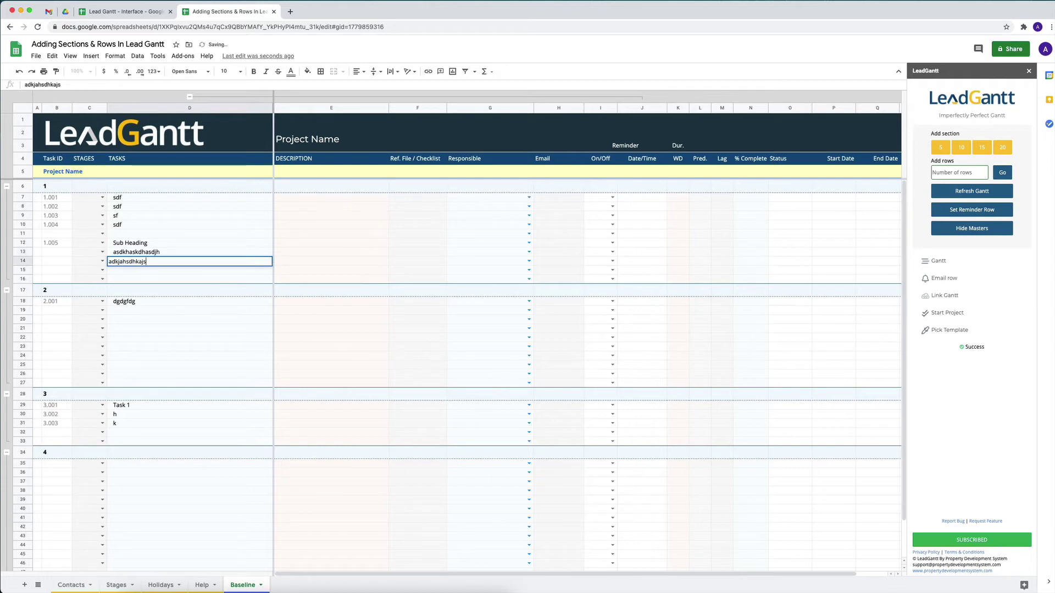
{"action": "key", "text": "Return"}
{"action": "type", "text": "asd"}
{"action": "key", "text": "Return"}
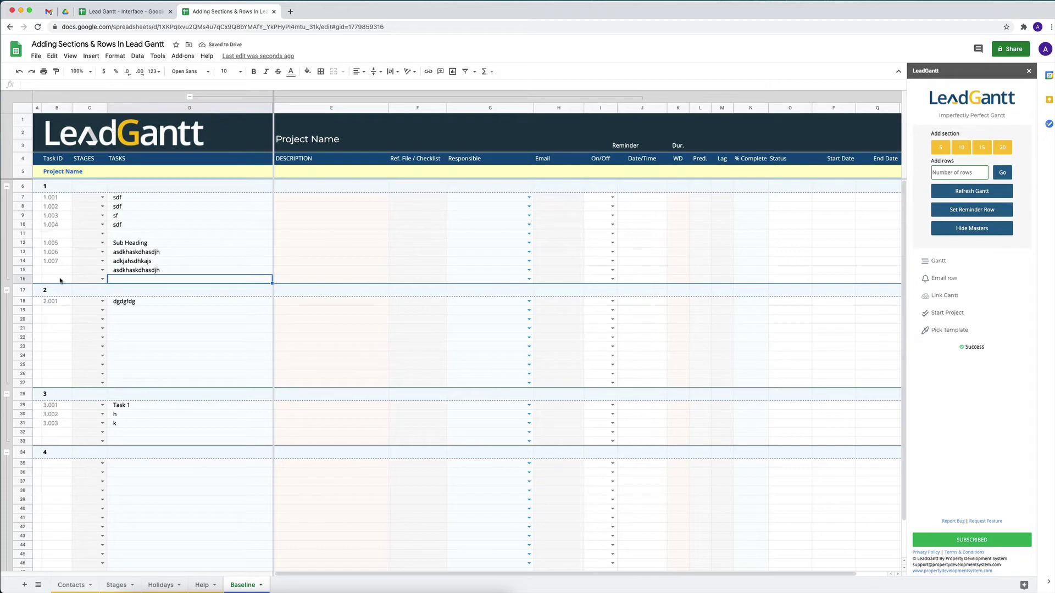
{"action": "left_click", "coordinate": [134, 245]}
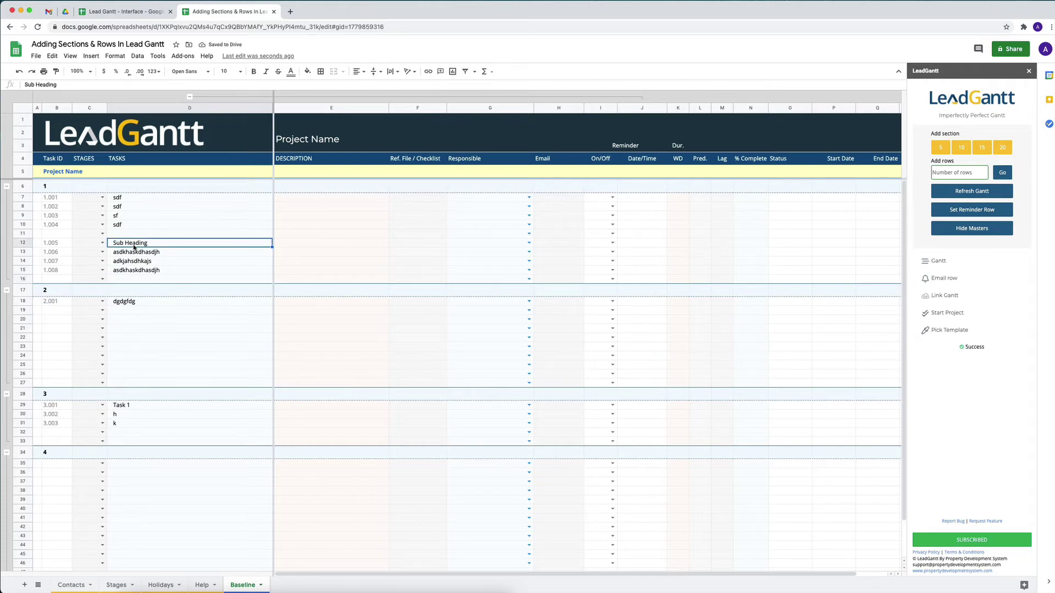
Bold the Sub Heading cell D12 and set its number format to Automatic
{"action": "left_click", "coordinate": [254, 72]}
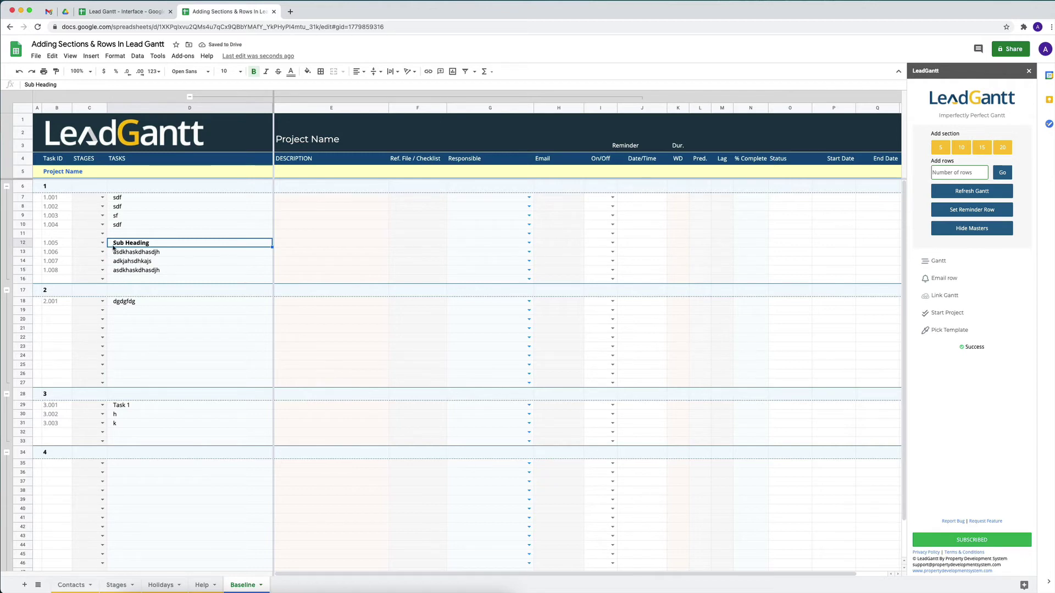
{"action": "left_click", "coordinate": [116, 56]}
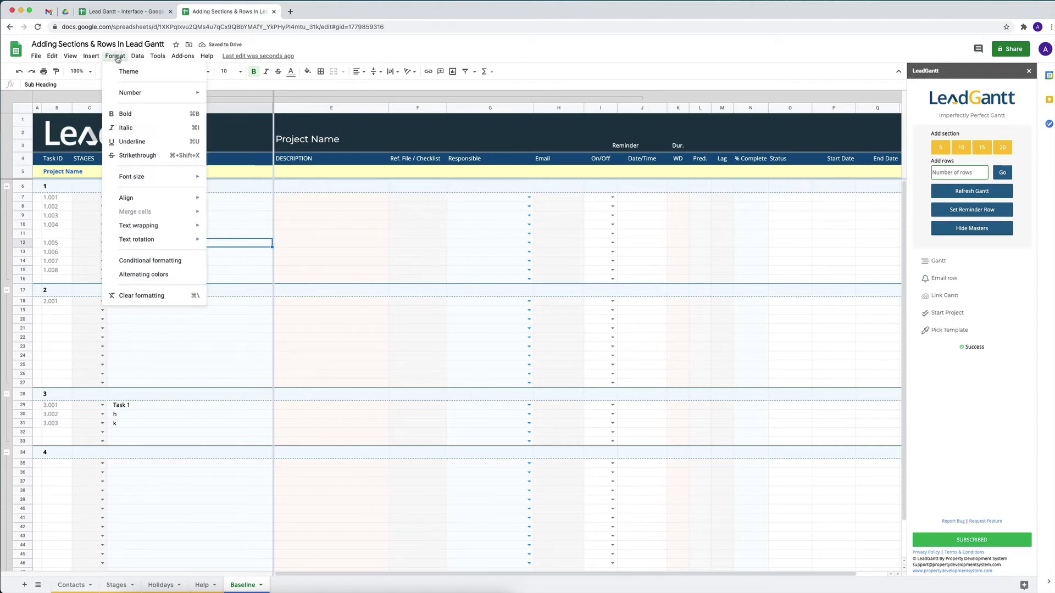
{"action": "mouse_move", "coordinate": [133, 99]}
{"action": "left_click", "coordinate": [249, 98]}
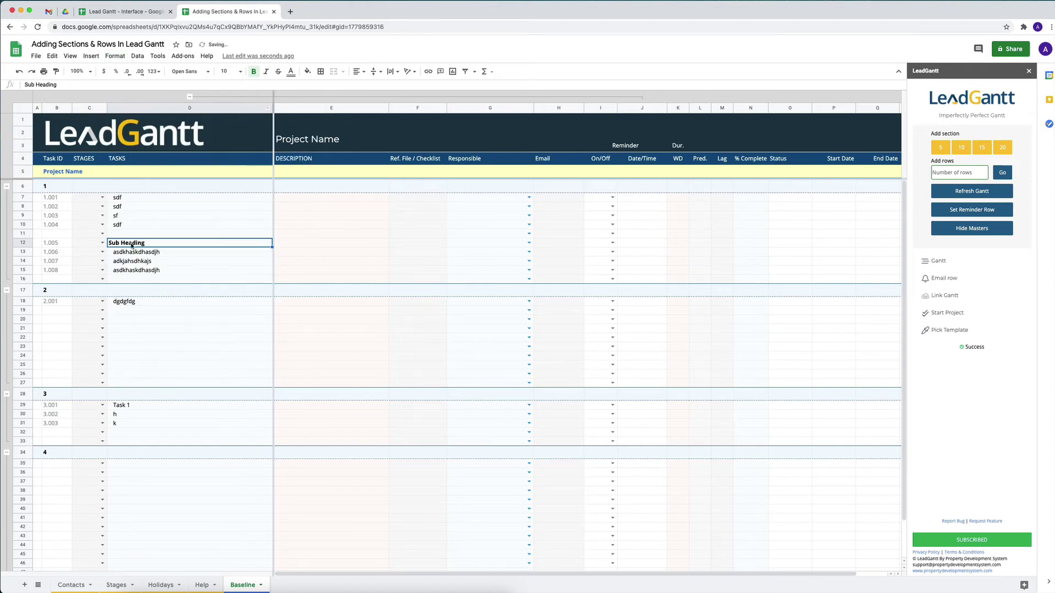
{"action": "left_click", "coordinate": [164, 252]}
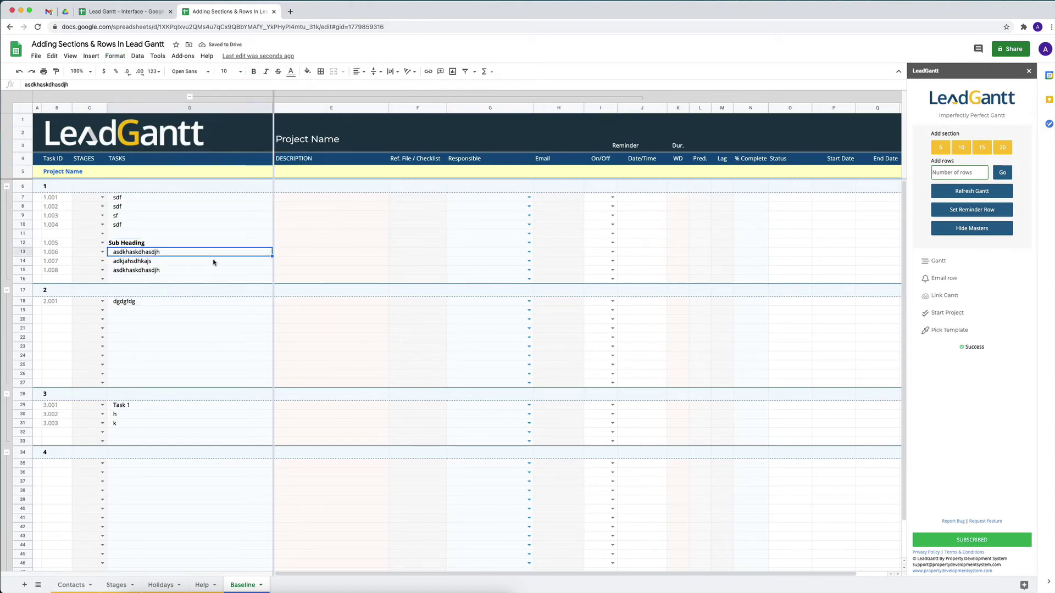
Overwrite D18:D19 with Task 1 and Task 2, then fill down to Task 4 (2.001–2.004)
{"action": "left_click", "coordinate": [218, 243]}
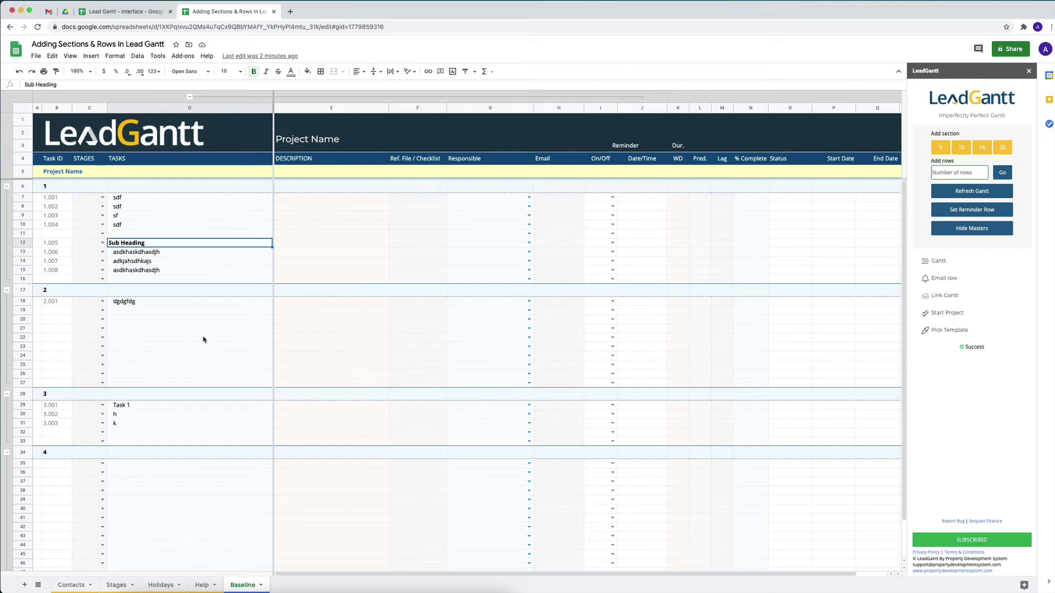
{"action": "left_click", "coordinate": [171, 340]}
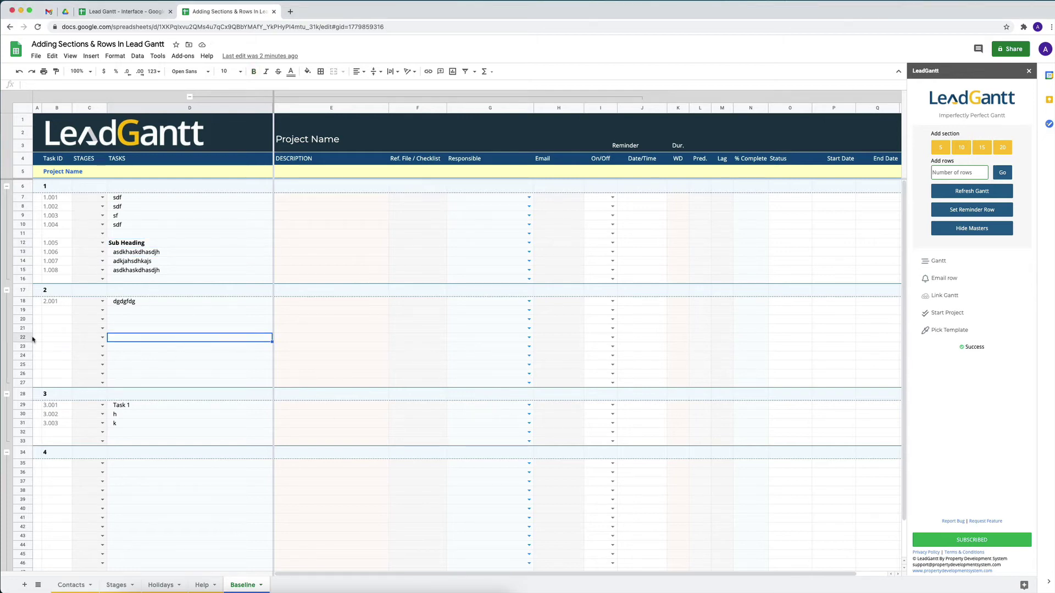
{"action": "left_click", "coordinate": [156, 302]}
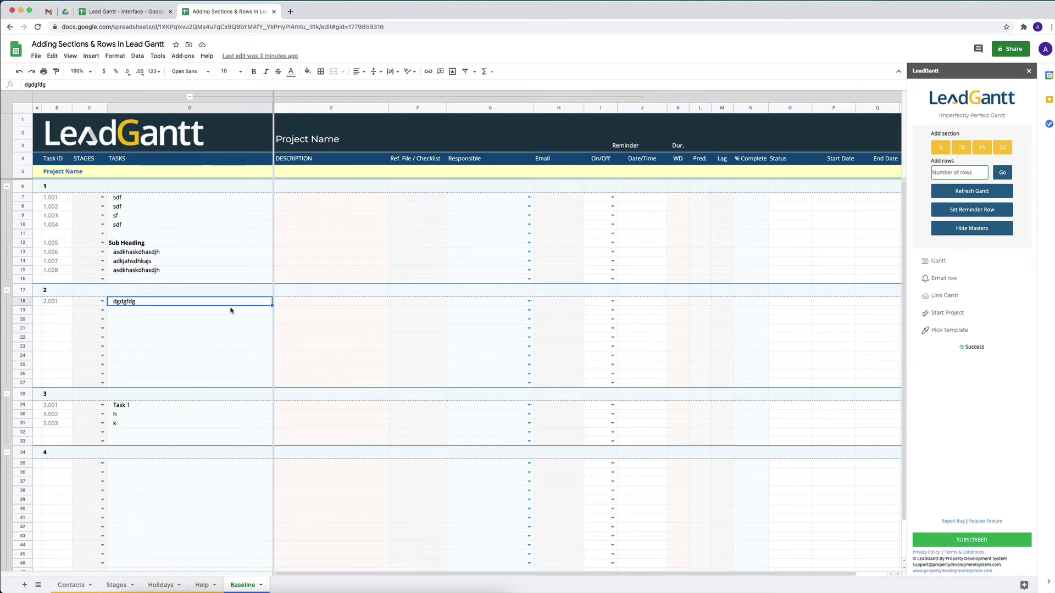
{"action": "type", "text": "Task 1"}
{"action": "key", "text": "Return"}
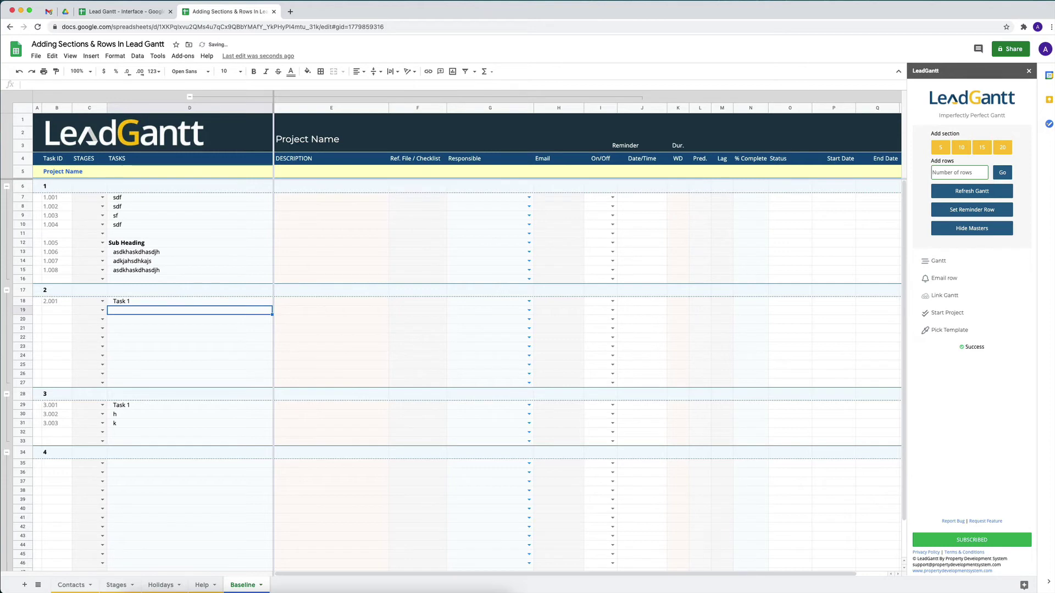
{"action": "type", "text": "Task 2"}
{"action": "key", "text": "Return"}
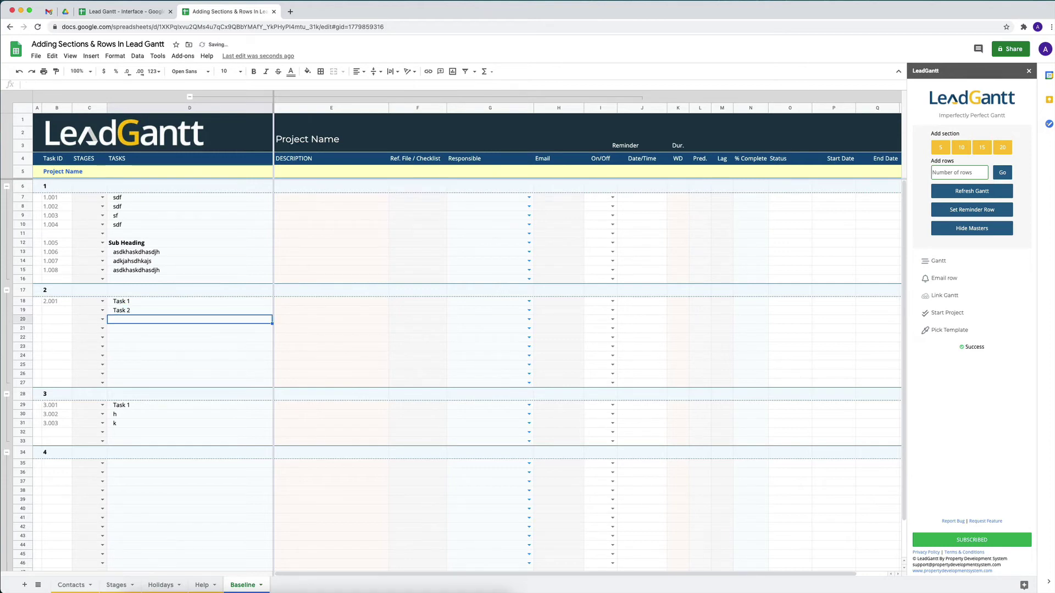
{"action": "left_click_drag", "start_coordinate": [241, 305], "coordinate": [271, 332]}
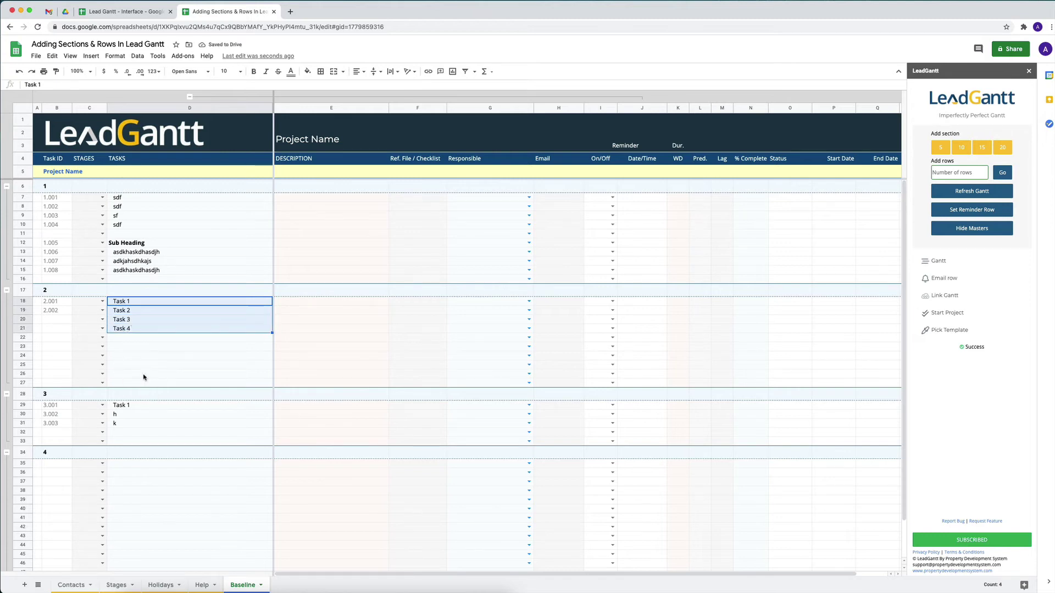
{"action": "left_click", "coordinate": [146, 339]}
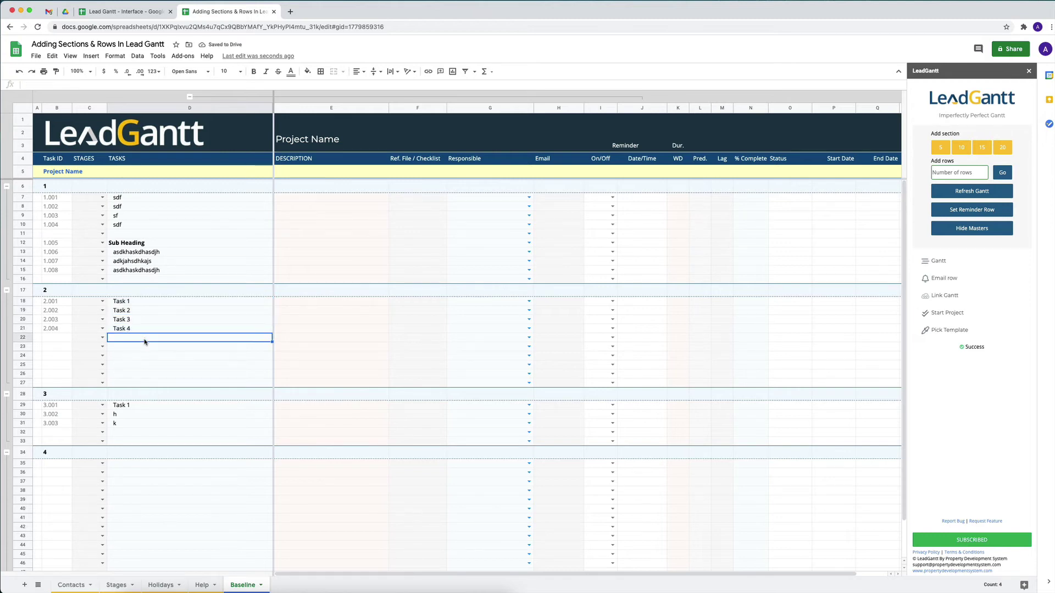
Select row headers 23–27 and use Delete rows 23 - 27 from the context menu
{"action": "left_click", "coordinate": [24, 348]}
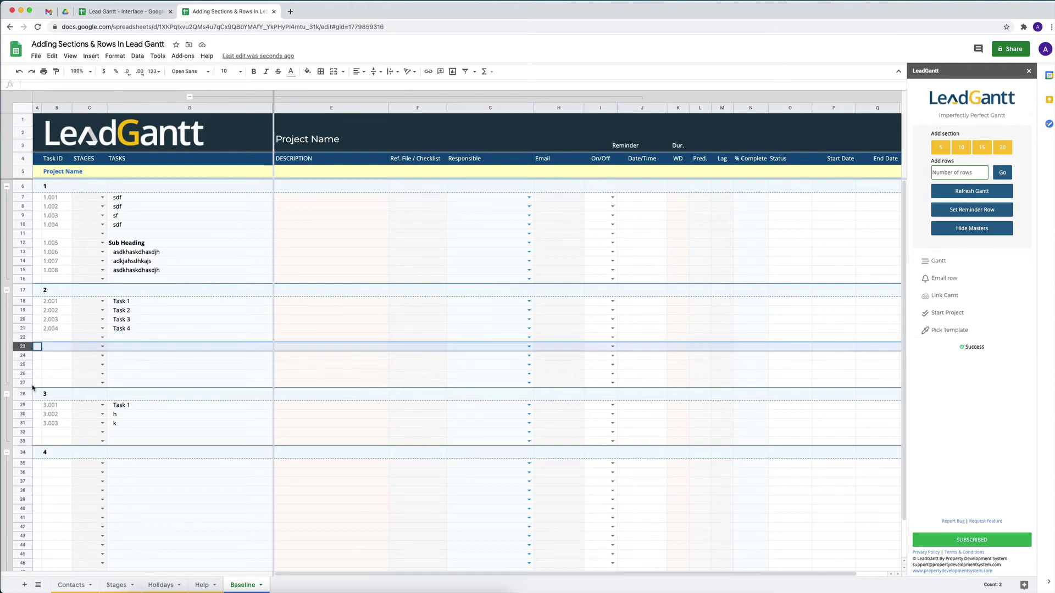
{"action": "left_click", "coordinate": [24, 383], "text": "shift"}
{"action": "right_click", "coordinate": [25, 383]}
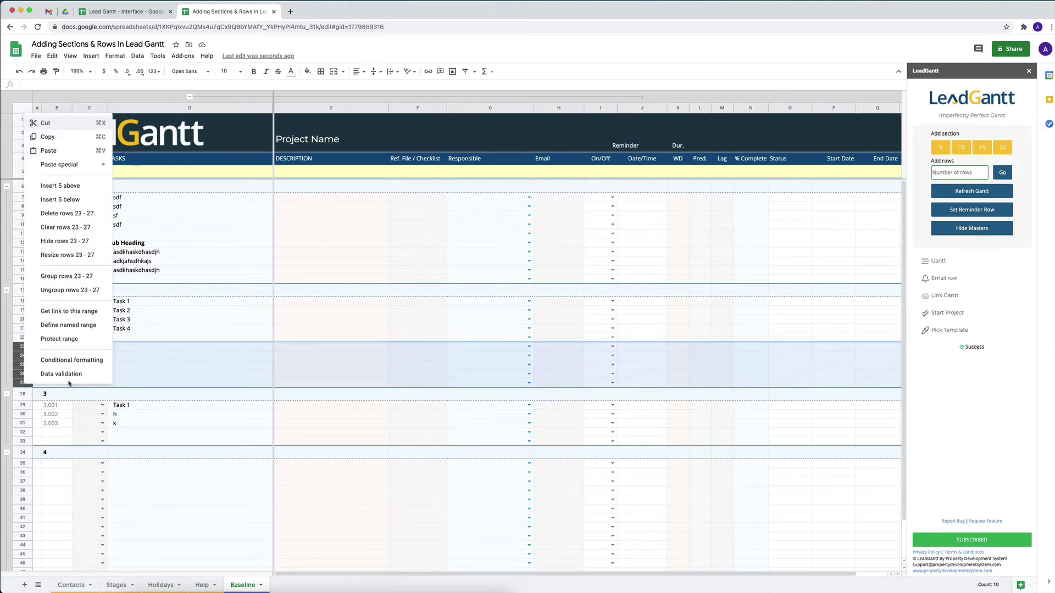
{"action": "left_click", "coordinate": [190, 357]}
{"action": "left_click", "coordinate": [21, 347]}
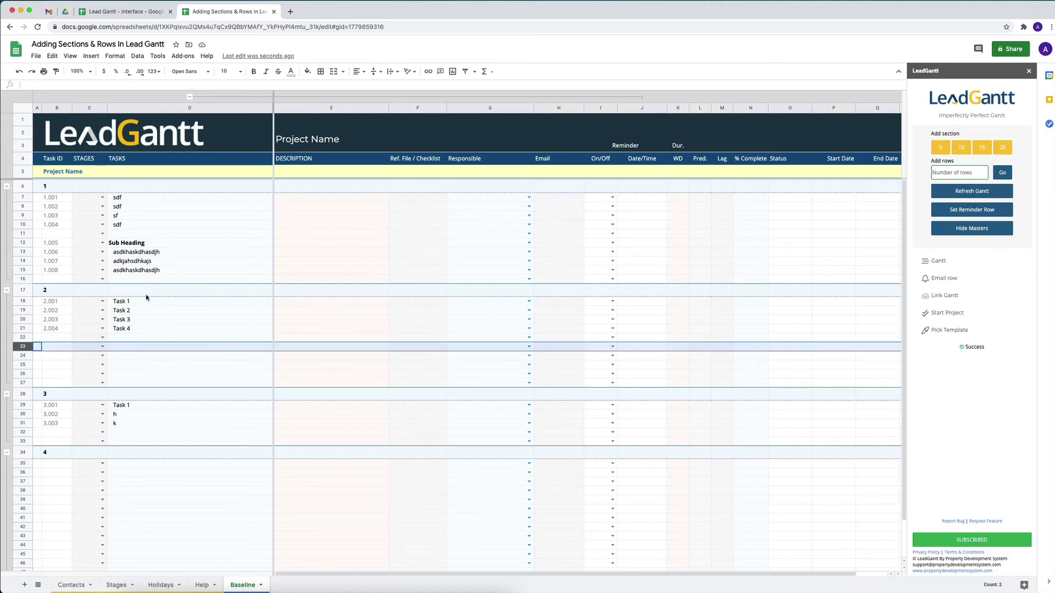
{"action": "left_click", "coordinate": [23, 380], "text": "shift"}
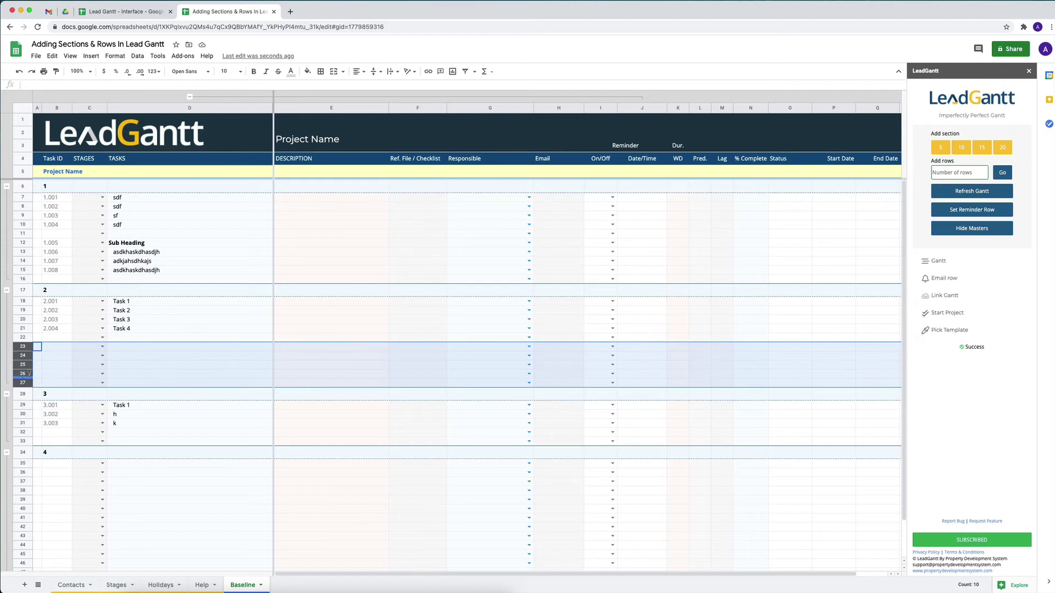
{"action": "right_click", "coordinate": [24, 348]}
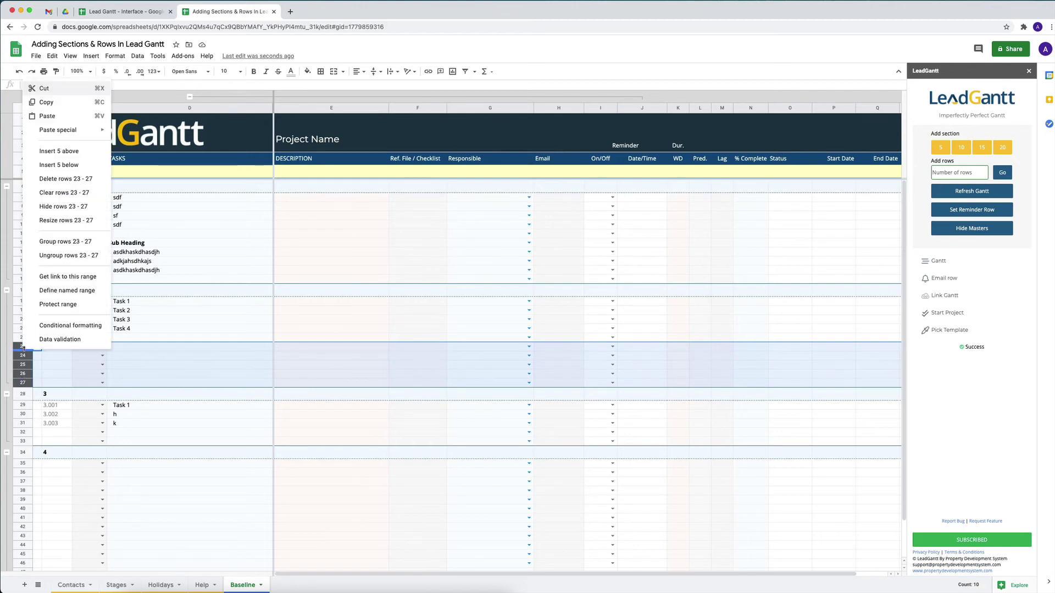
{"action": "left_click", "coordinate": [58, 180]}
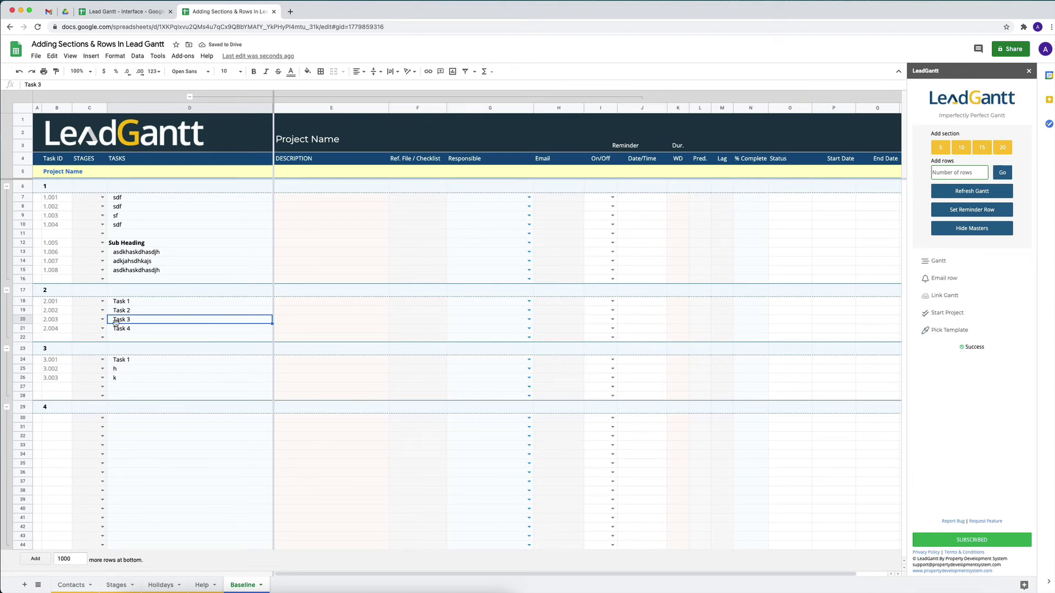
With Task 2 (D19) selected, add 2 rows using the LeadGantt sidebar's Add rows field
{"action": "left_click", "coordinate": [174, 338]}
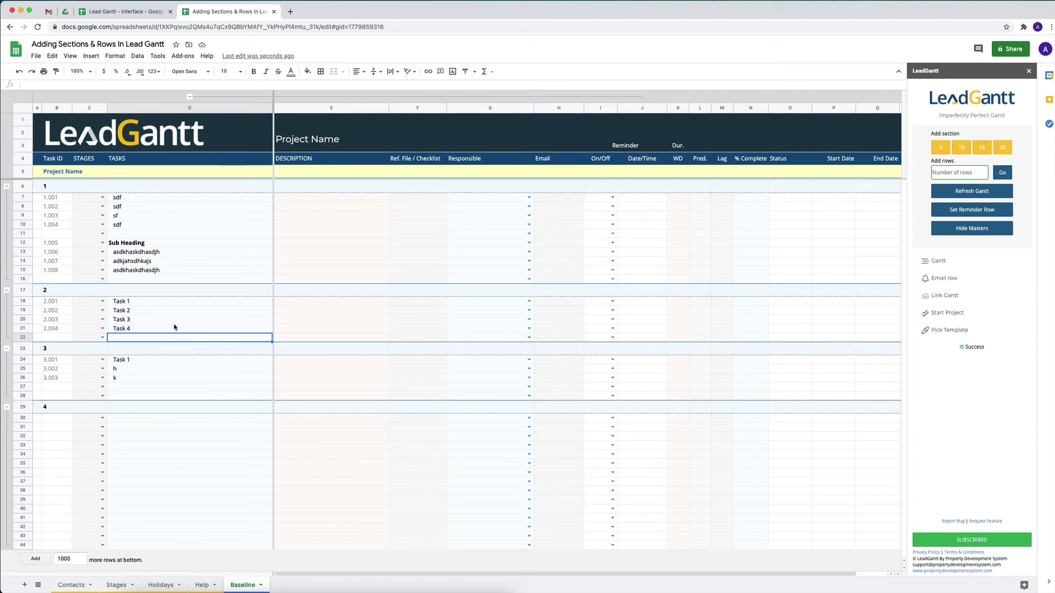
{"action": "left_click", "coordinate": [133, 313]}
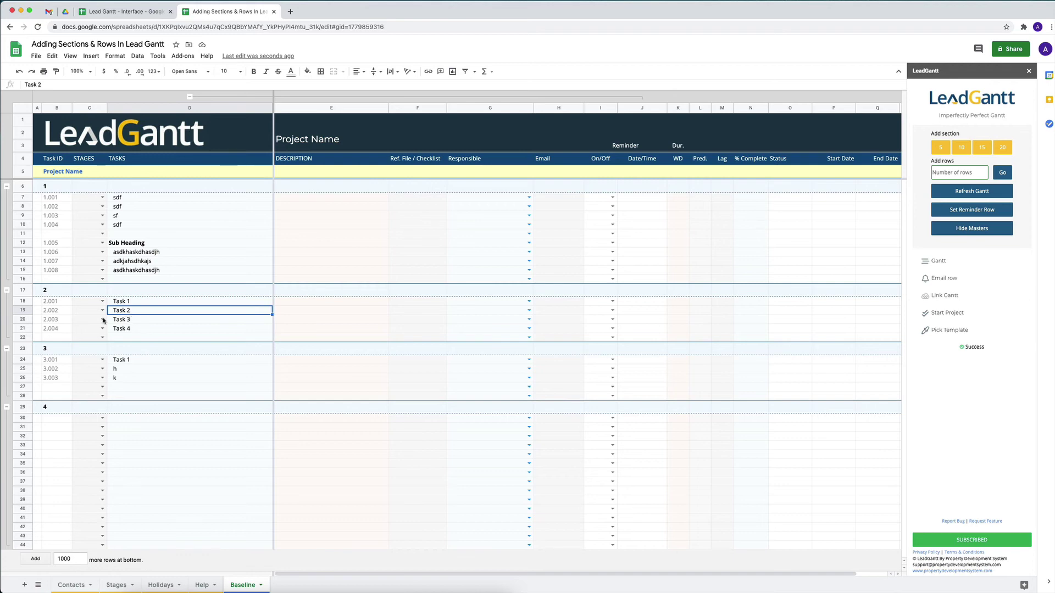
{"action": "key", "text": "Down"}
{"action": "left_click", "coordinate": [164, 312]}
{"action": "left_click", "coordinate": [944, 174]}
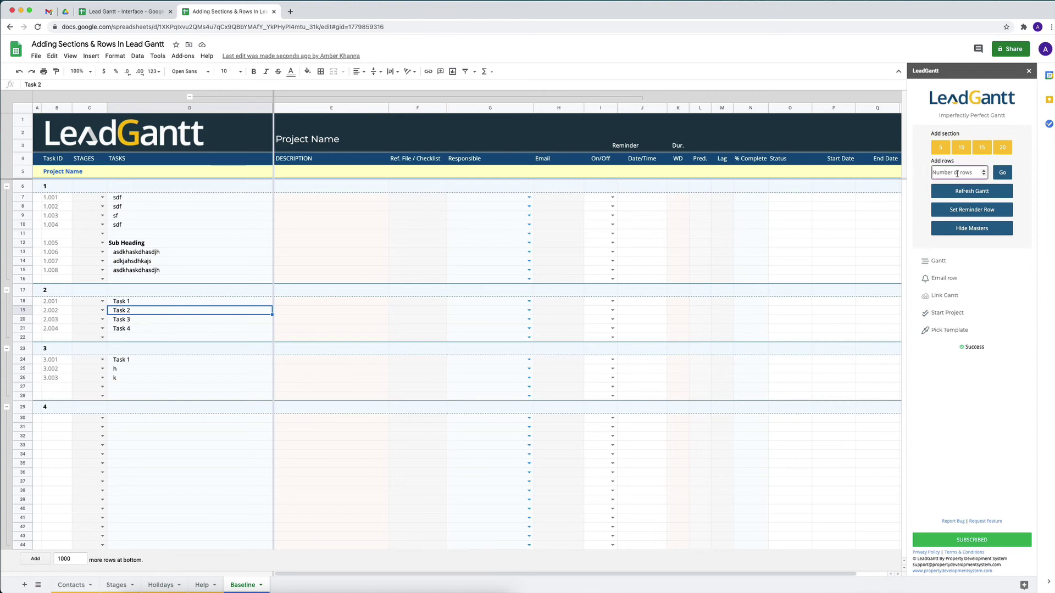
{"action": "type", "text": "2"}
{"action": "left_click", "coordinate": [1003, 174]}
{"action": "left_click", "coordinate": [1003, 174]}
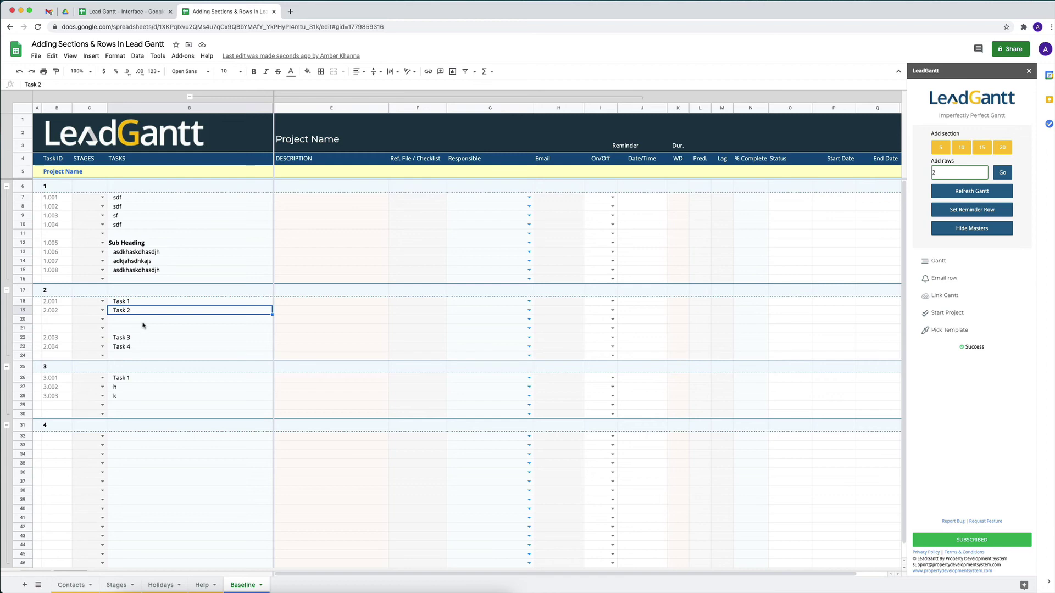
Fill the Task 1–Task 2 series from D18:D19 down to D23, reaching Task 6 (2.006)
{"action": "left_click", "coordinate": [142, 321]}
{"action": "left_click_drag", "start_coordinate": [161, 304], "coordinate": [160, 312]}
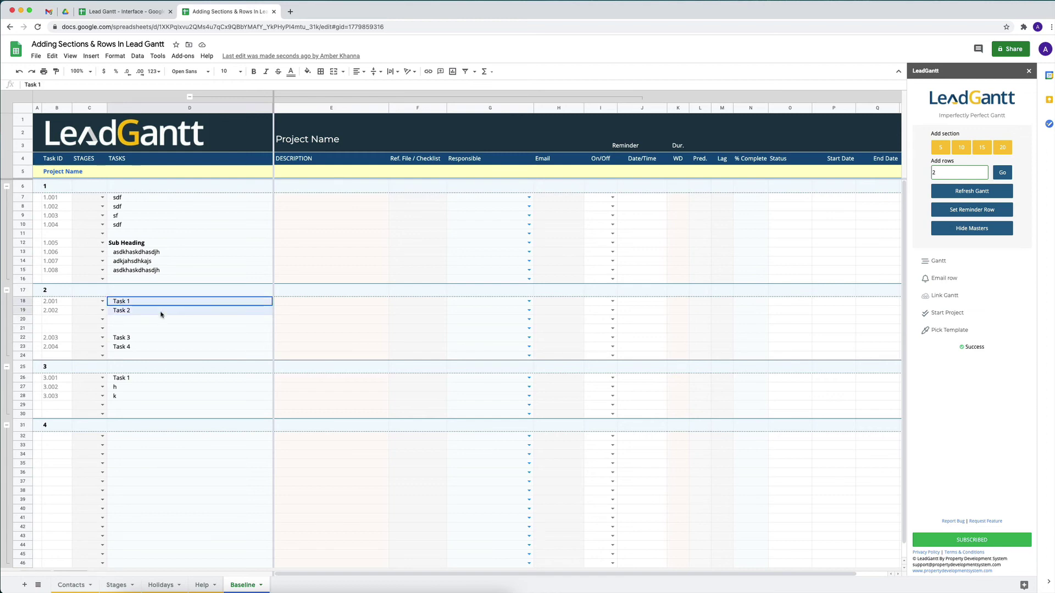
{"action": "left_click_drag", "start_coordinate": [271, 313], "coordinate": [268, 348]}
{"action": "left_click", "coordinate": [172, 330]}
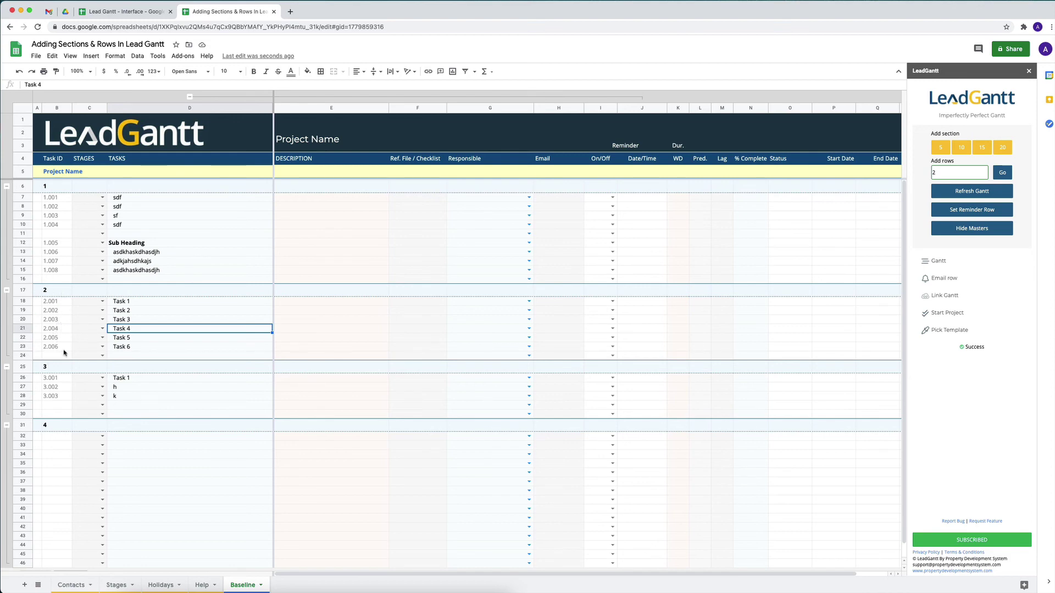
{"action": "left_click", "coordinate": [187, 340]}
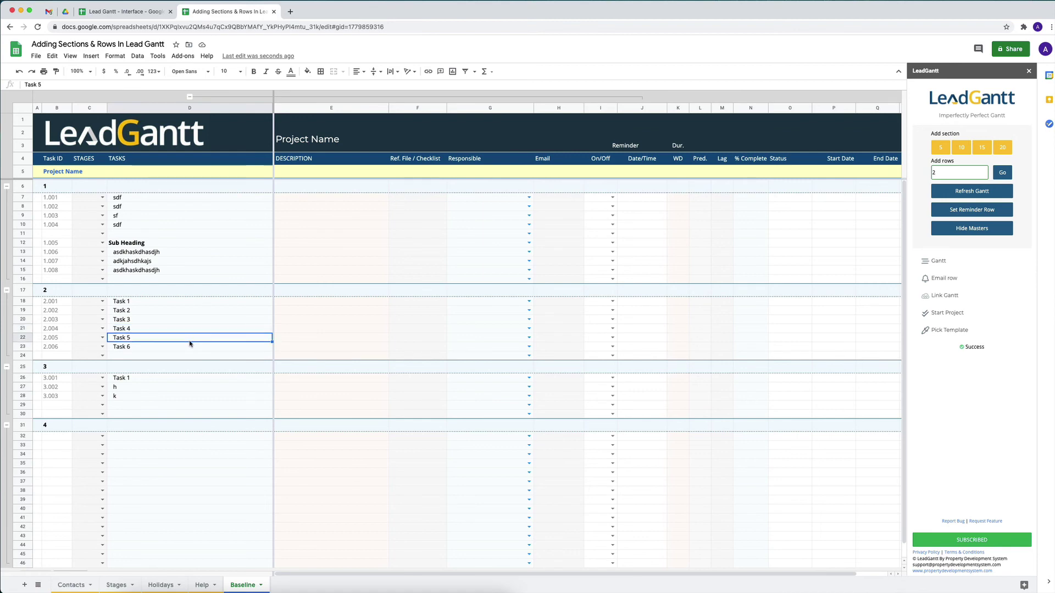
{"action": "left_click", "coordinate": [55, 323]}
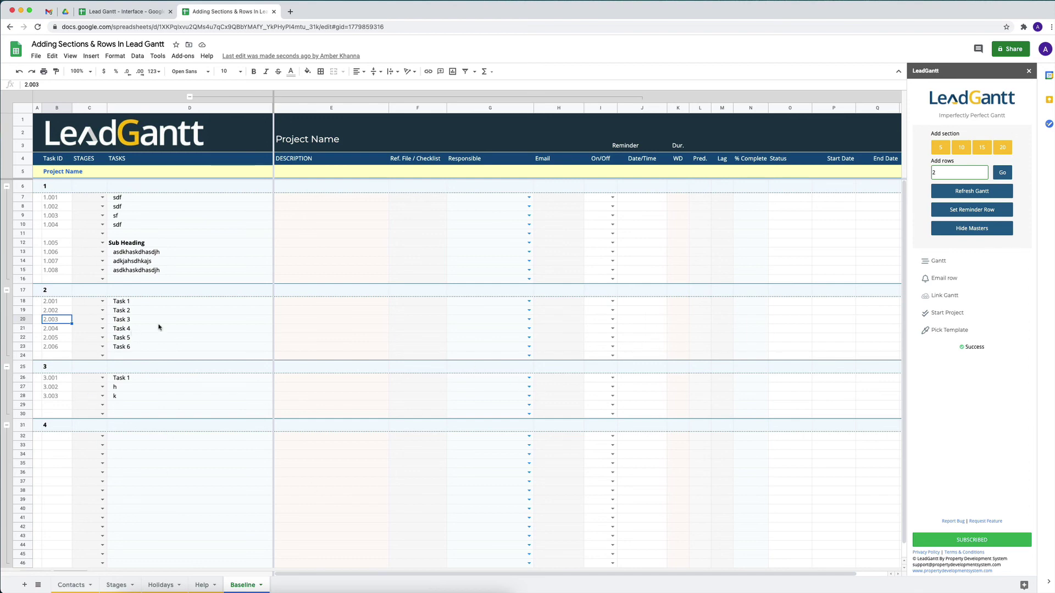
{"action": "left_click", "coordinate": [179, 328]}
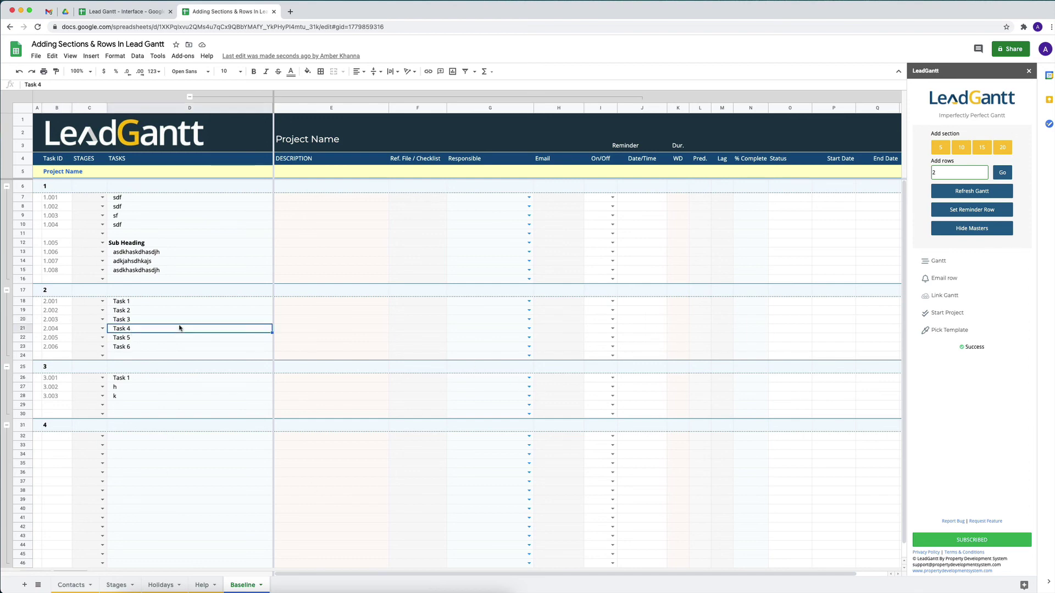